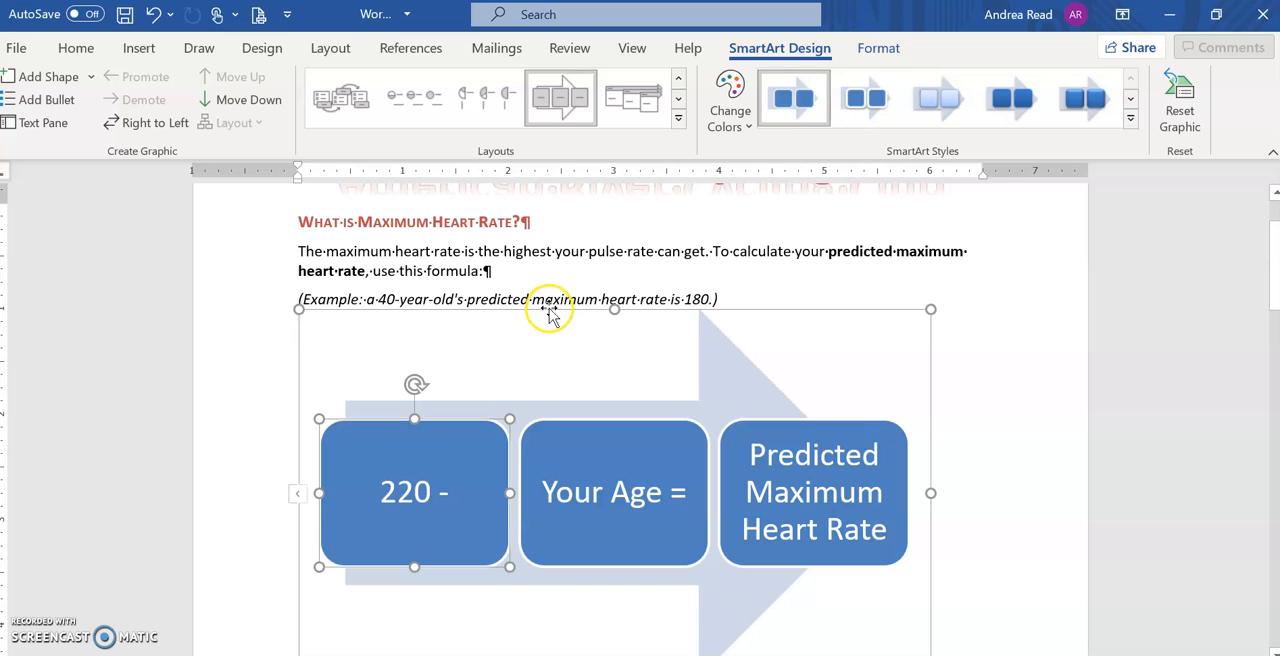
# Step: Select the entire SmartArt graphic by its outer frame and display its formatting options
pyautogui.click(817, 311)
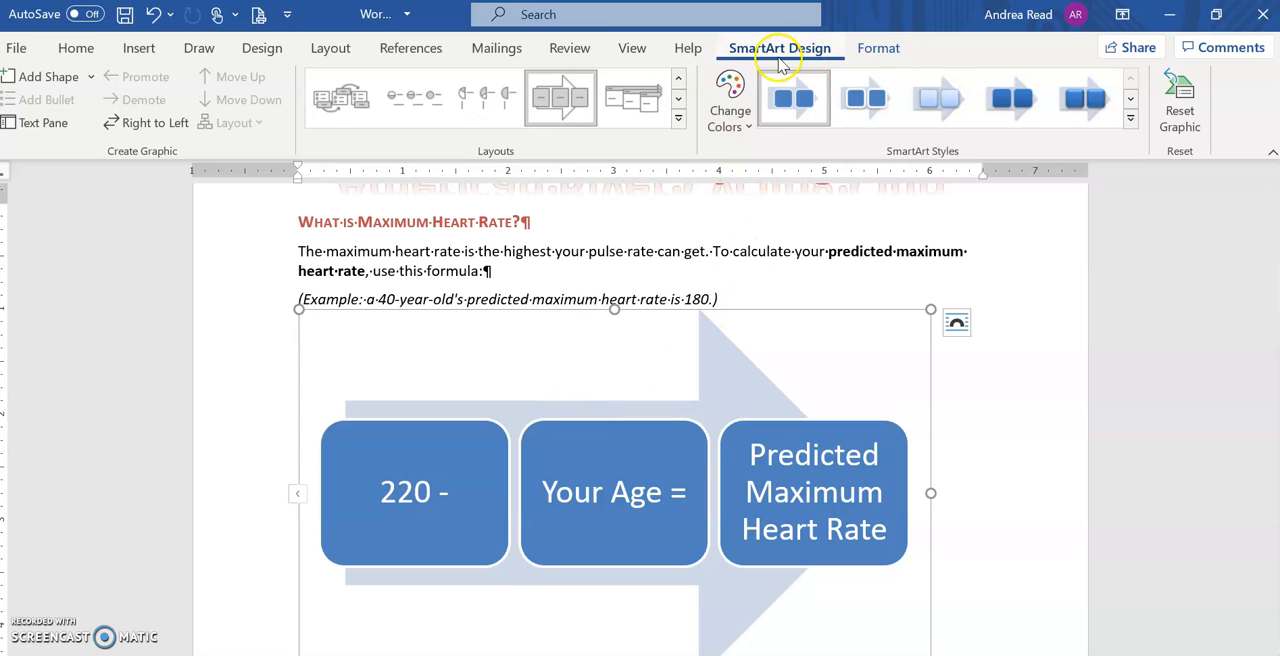
pyautogui.click(730, 253)
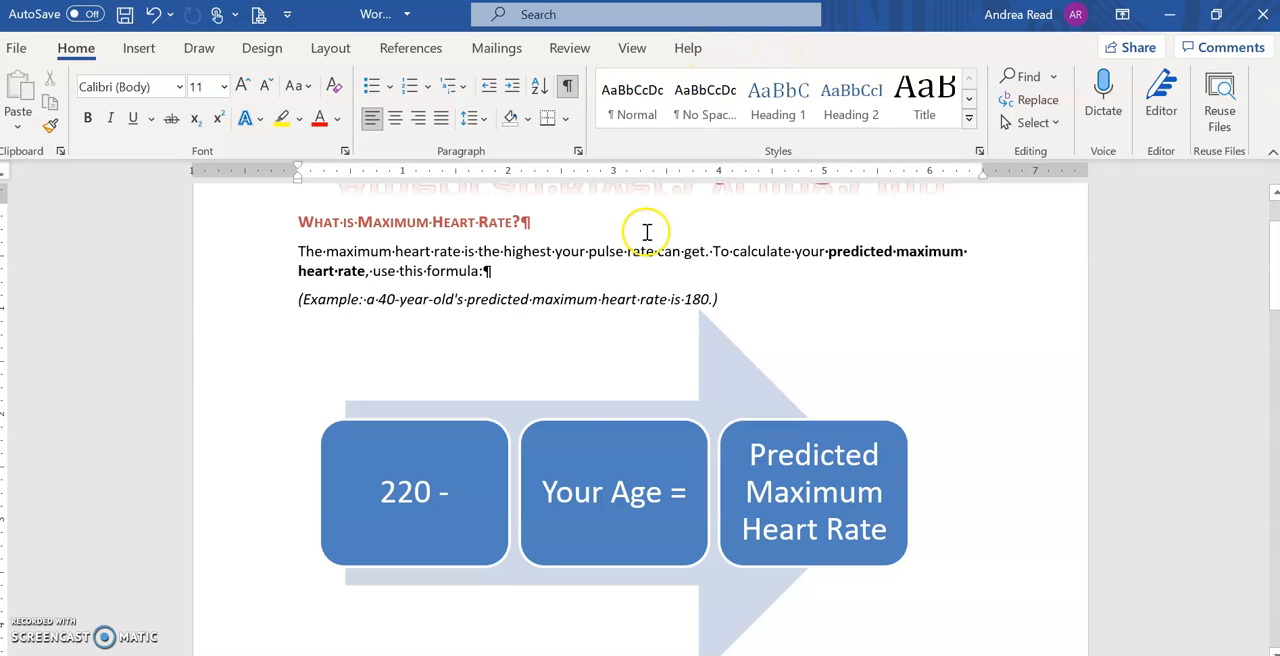
pyautogui.click(639, 392)
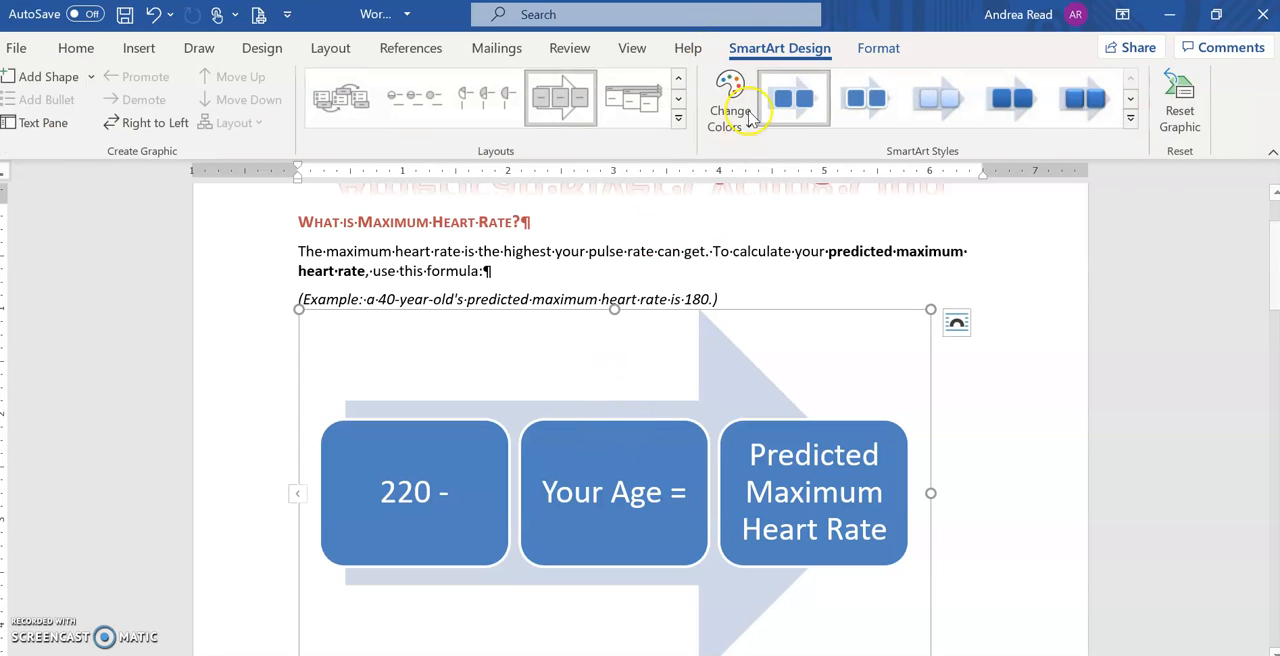
pyautogui.click(879, 48)
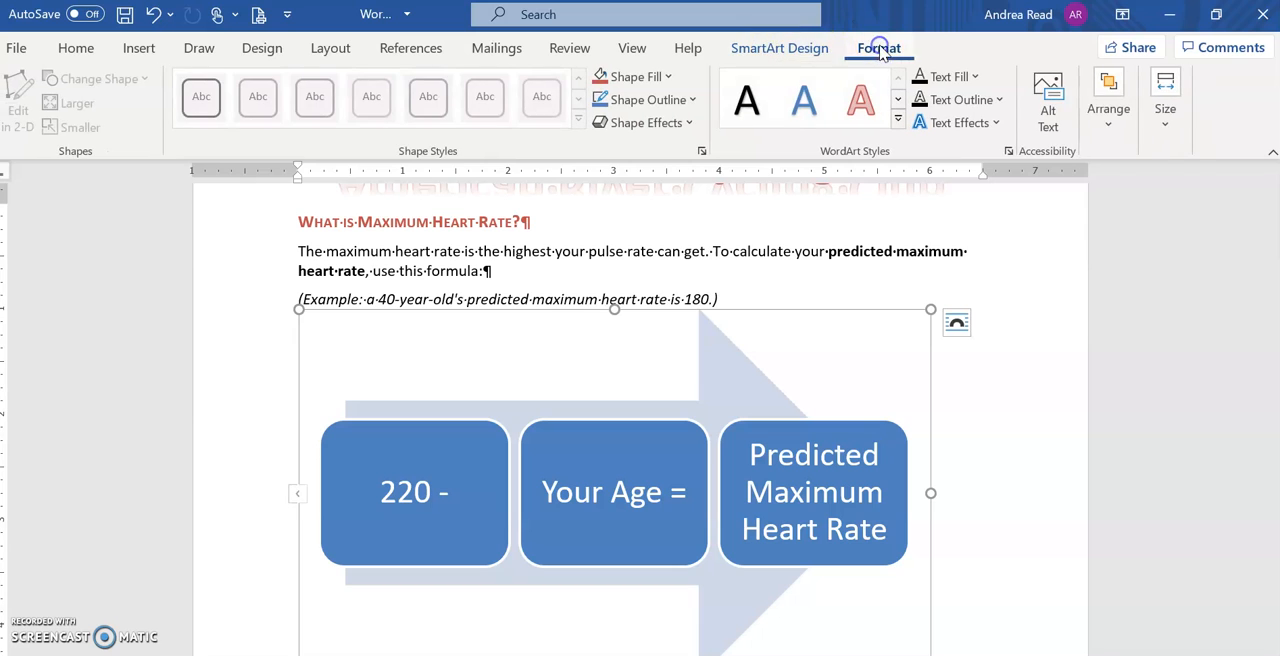
pyautogui.click(803, 50)
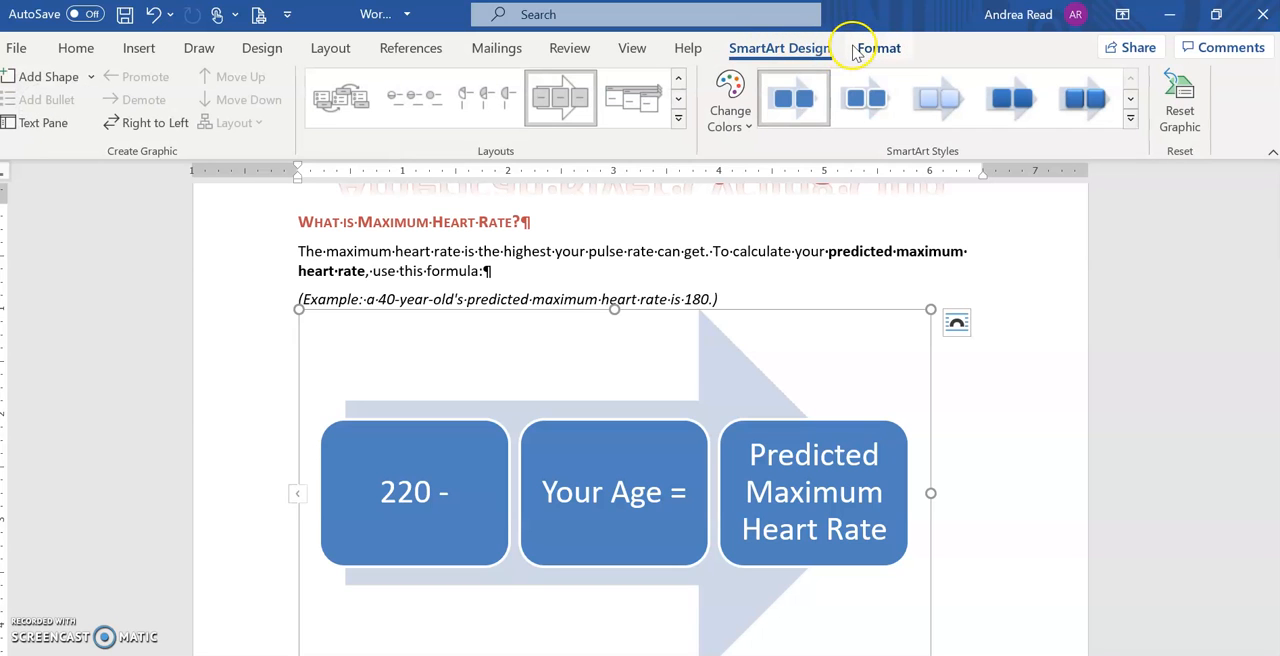
pyautogui.click(852, 50)
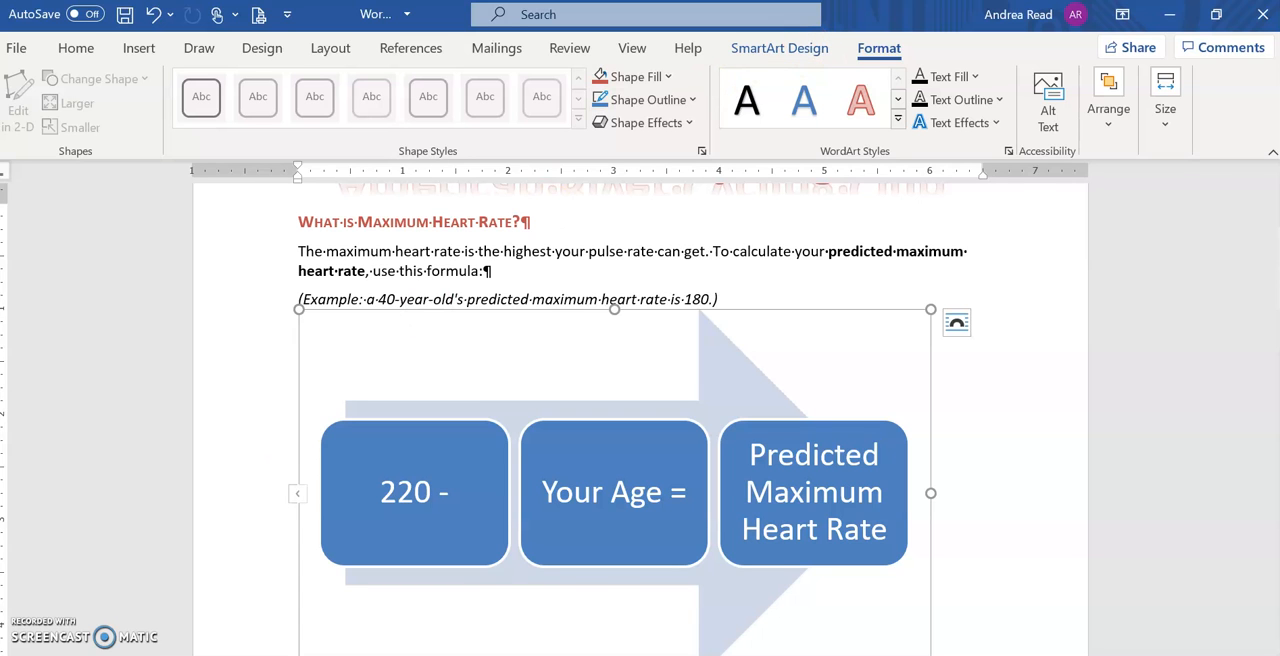
# Step: Check the resizing instructions in the browser and set the SmartArt graphic's height to 1.5" and width to 2.6"
pyautogui.hotkey('alt', 'Tab')
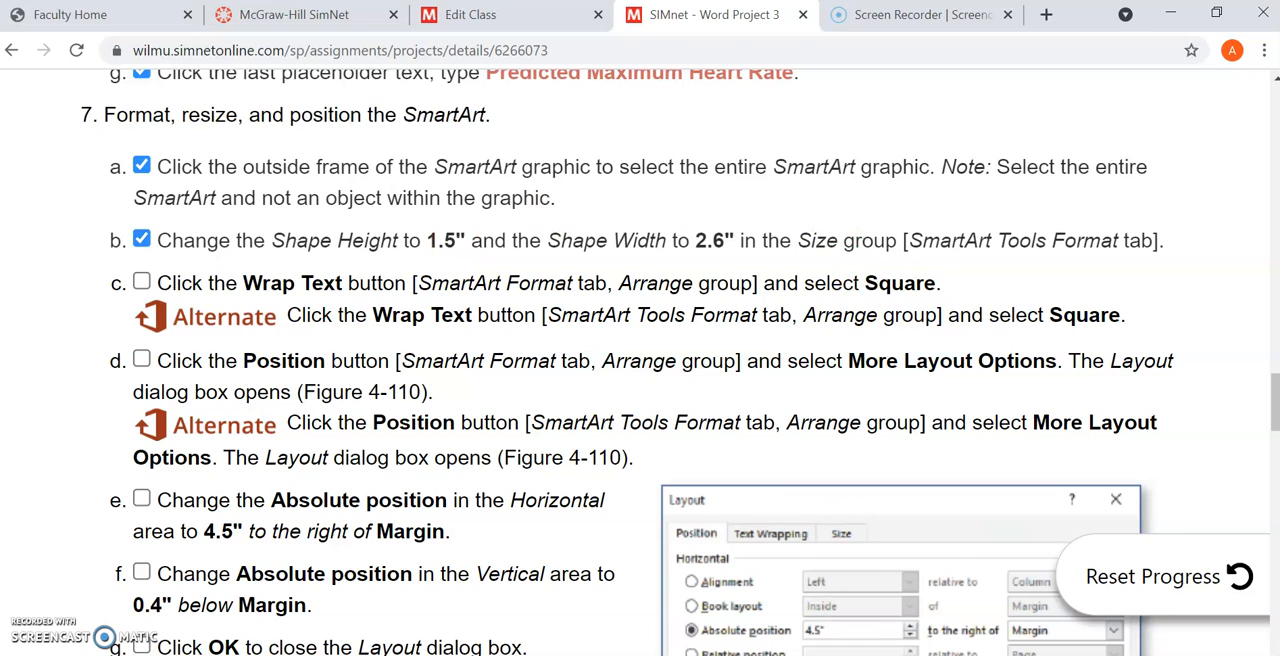
pyautogui.hotkey('alt', 'Tab')
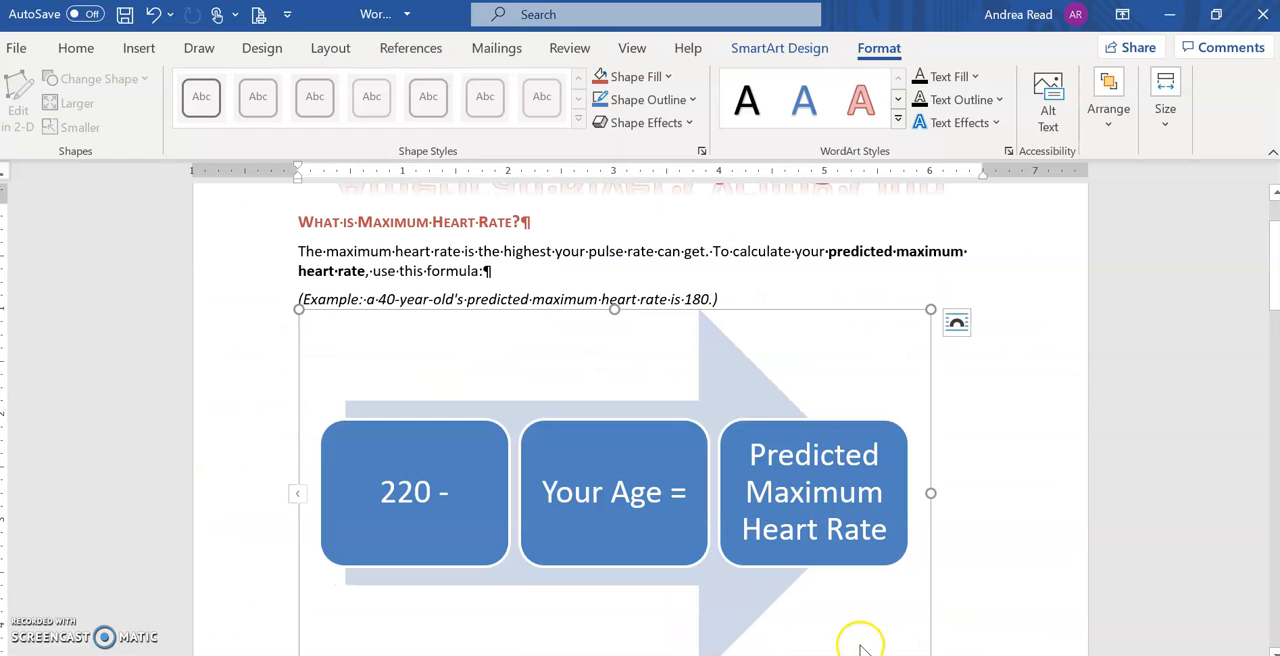
pyautogui.click(1165, 130)
pyautogui.click(1221, 186)
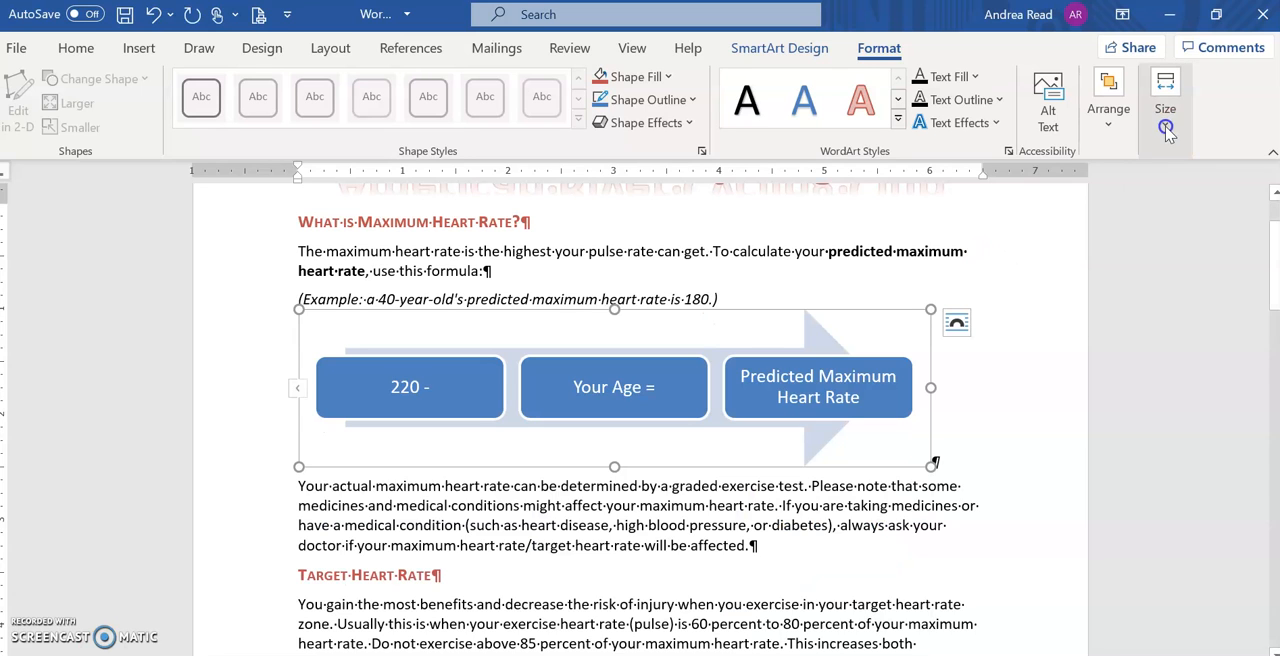
pyautogui.click(1166, 126)
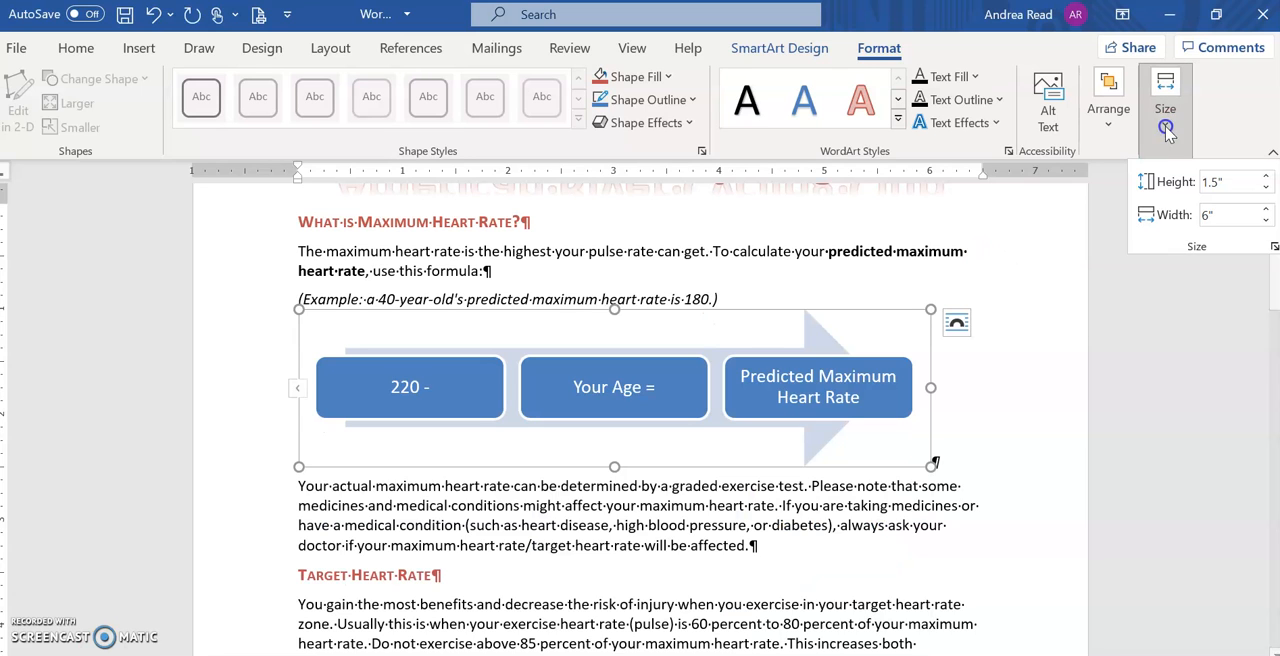
pyautogui.click(1219, 214)
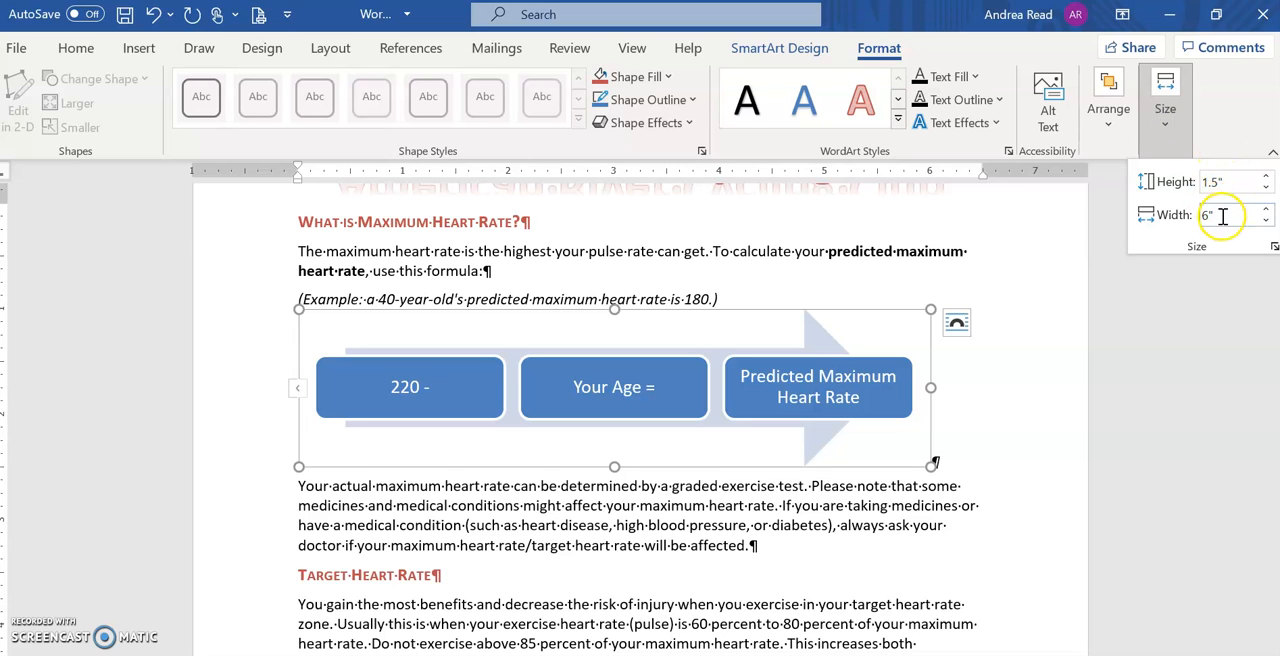
pyautogui.write('2.6')
pyautogui.click(1230, 180)
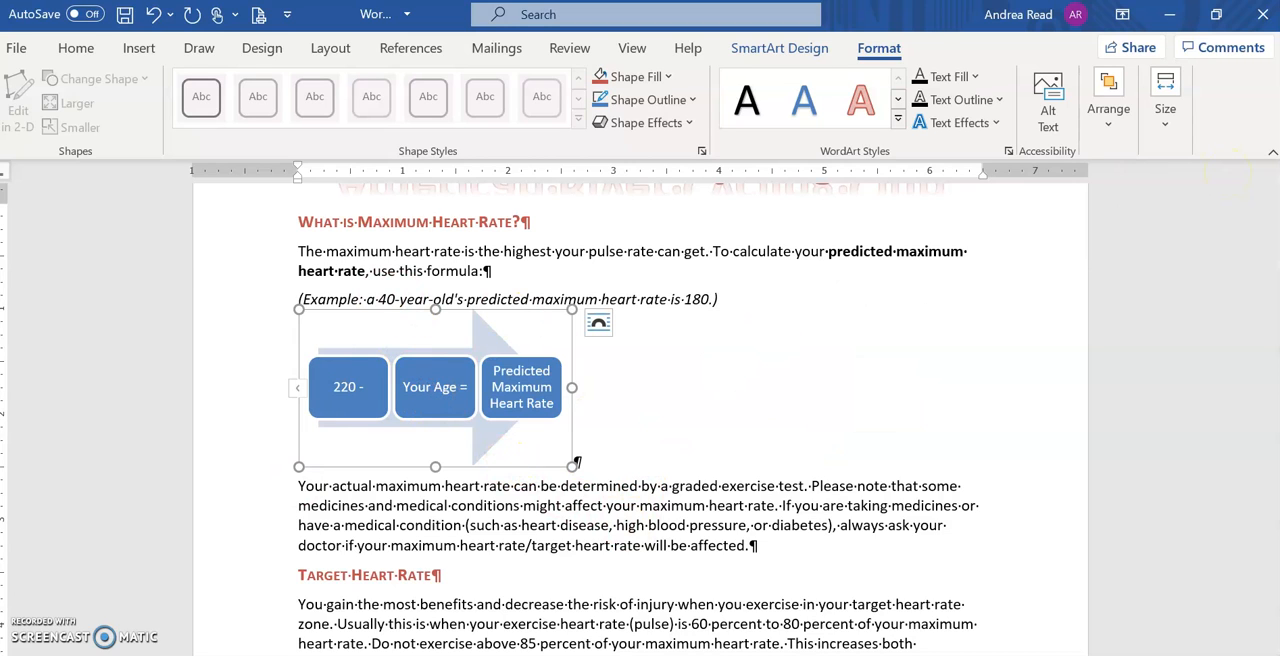
# Step: Apply Square text wrapping to the SmartArt graphic and move it slightly down, below the italic example line
pyautogui.click(1109, 118)
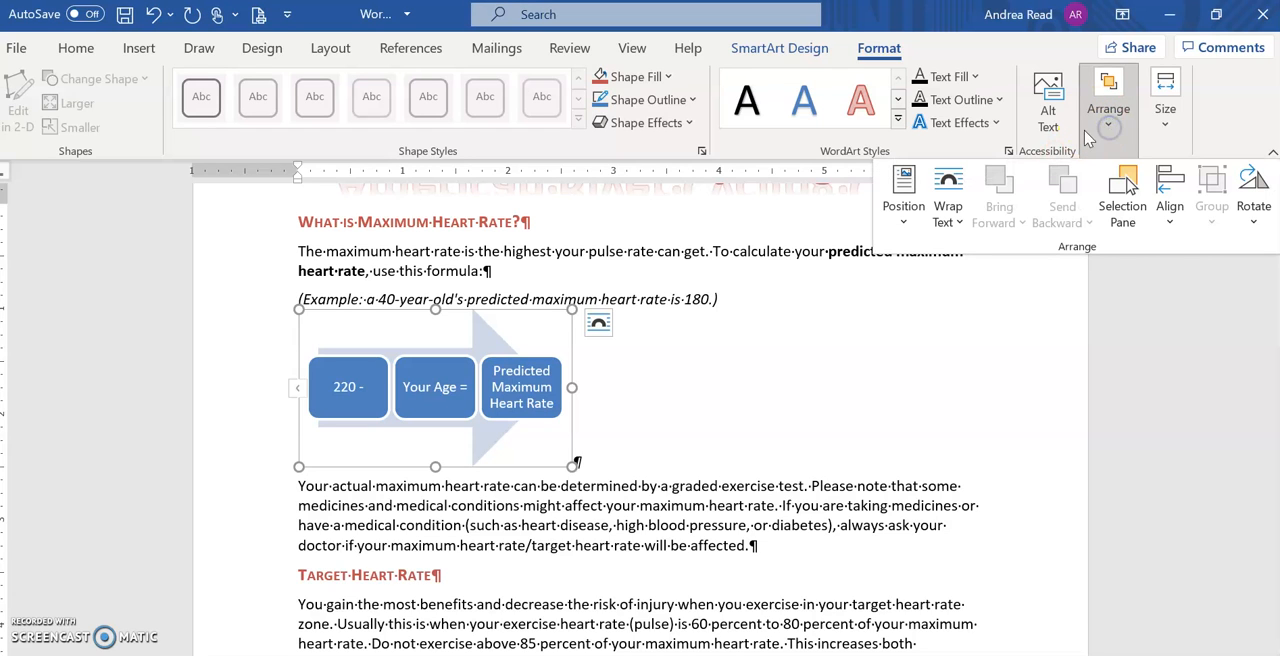
pyautogui.click(945, 226)
pyautogui.click(972, 282)
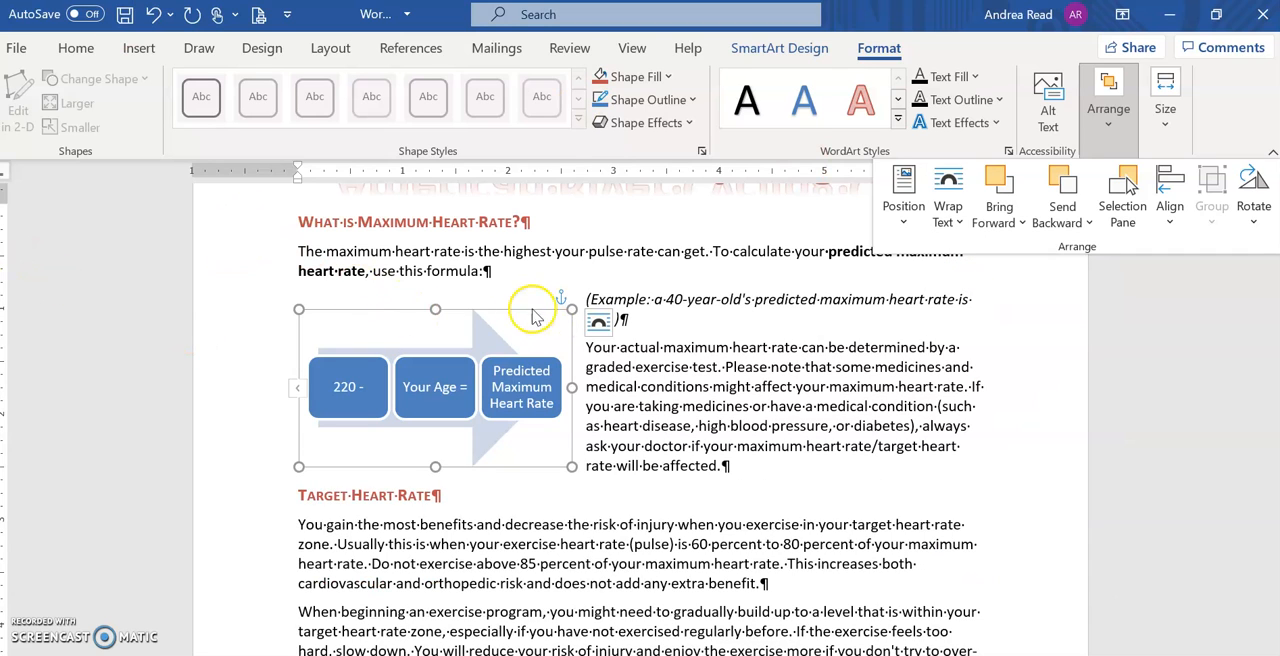
pyautogui.click(517, 316)
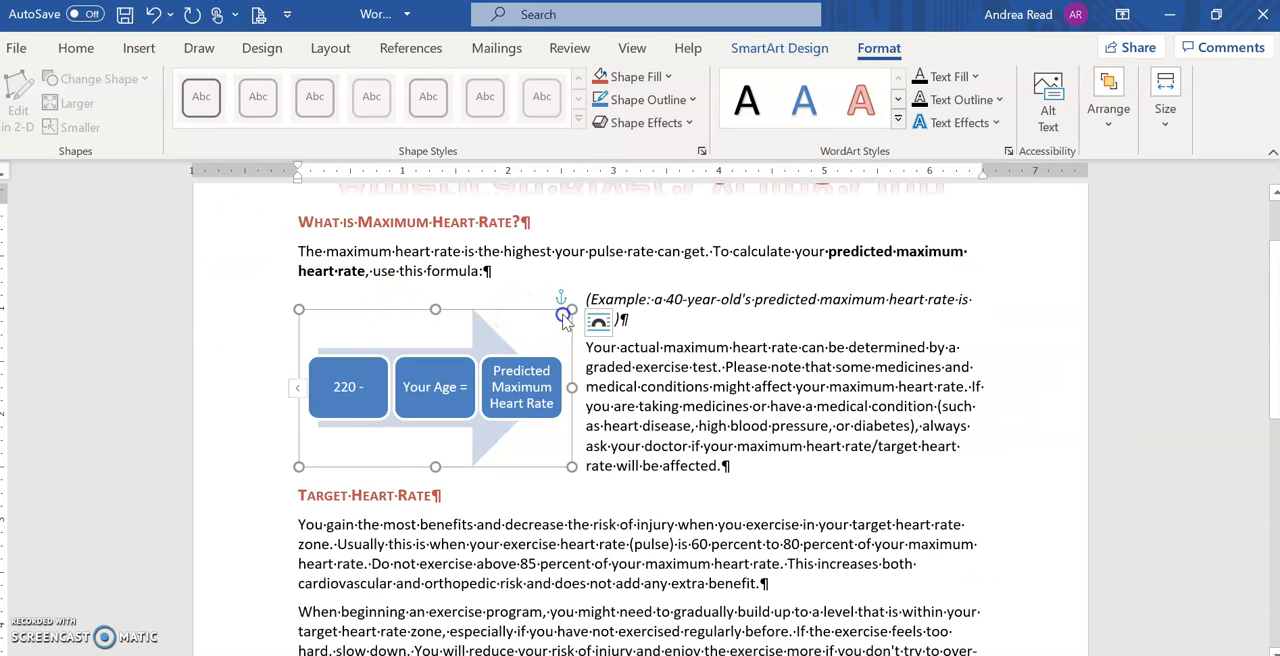
pyautogui.moveTo(500, 310)
pyautogui.mouseDown()
pyautogui.moveTo(890, 271)
pyautogui.moveTo(902, 343)
pyautogui.moveTo(610, 277)
pyautogui.moveTo(507, 327)
pyautogui.mouseUp()
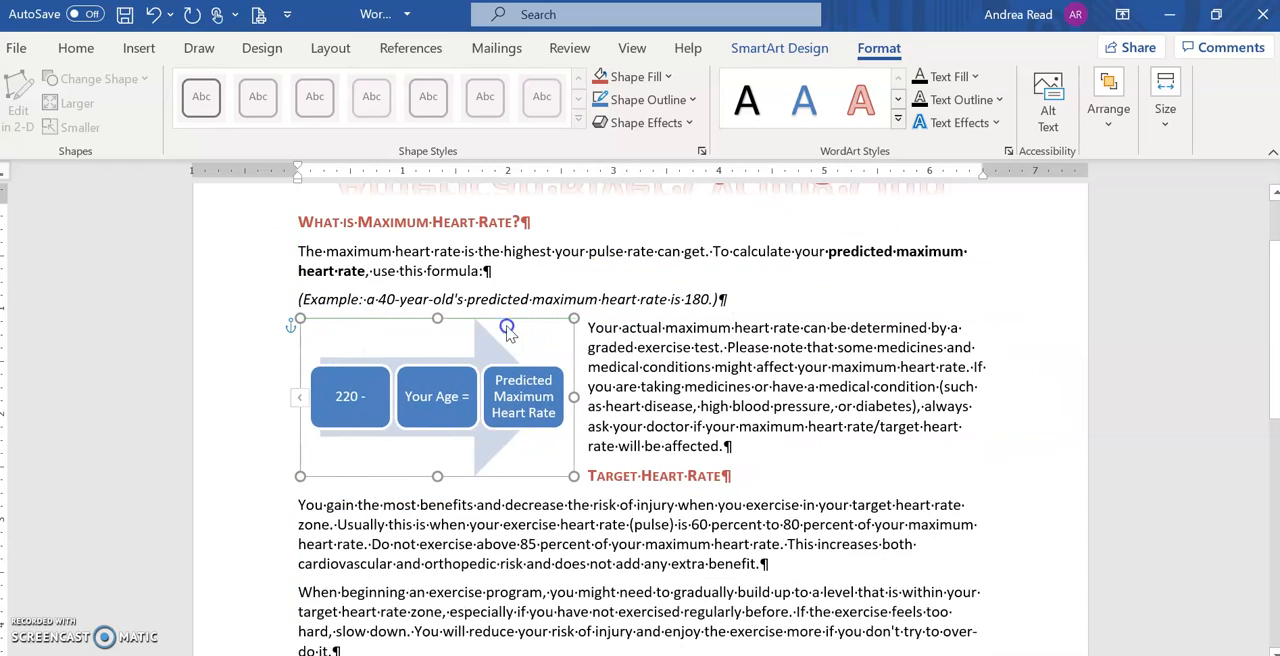
pyautogui.click(45, 655)
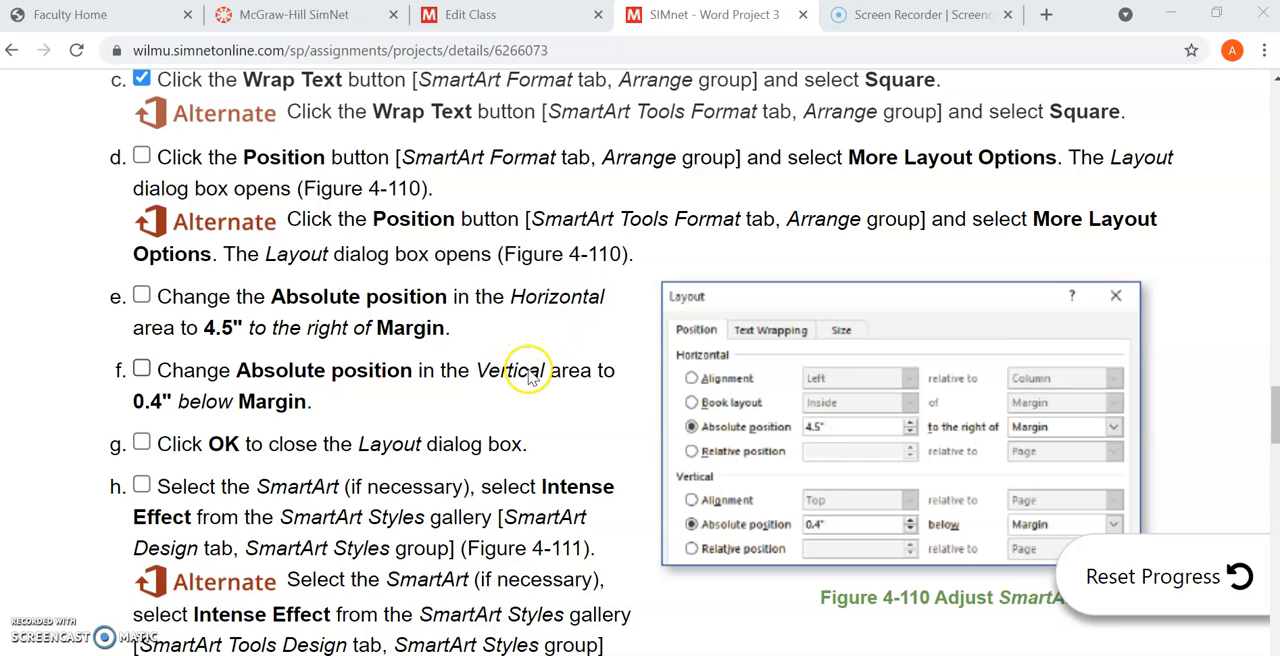
pyautogui.click(1170, 14)
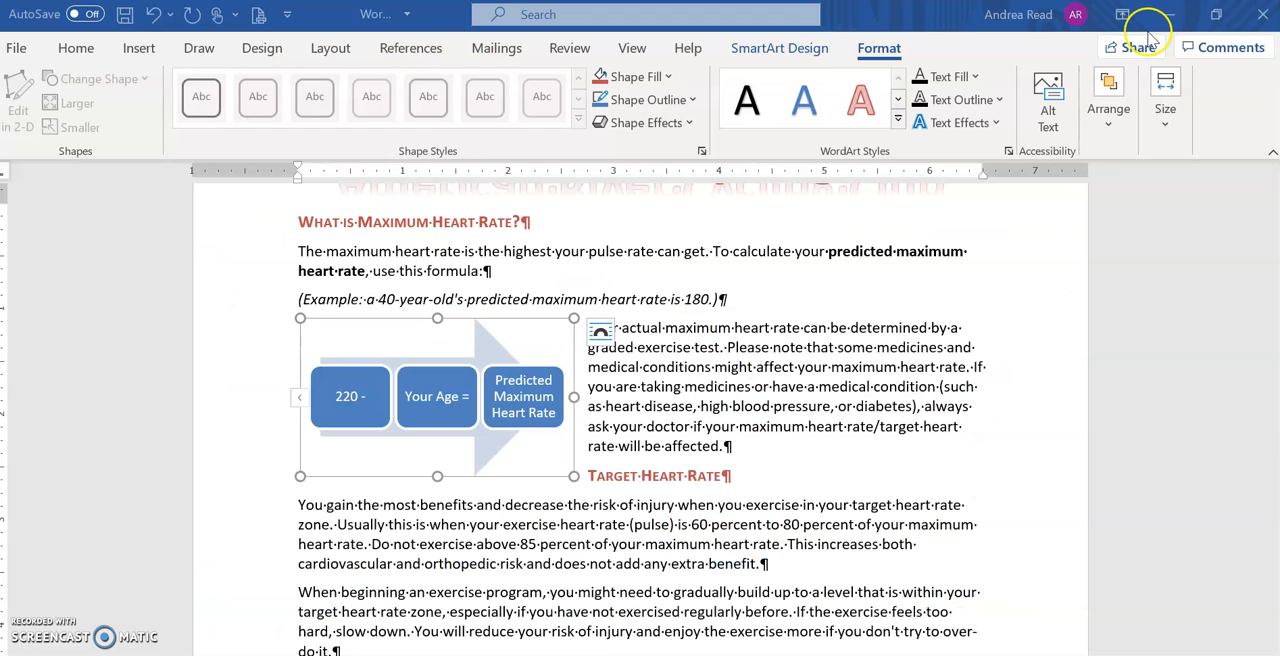
pyautogui.click(1110, 128)
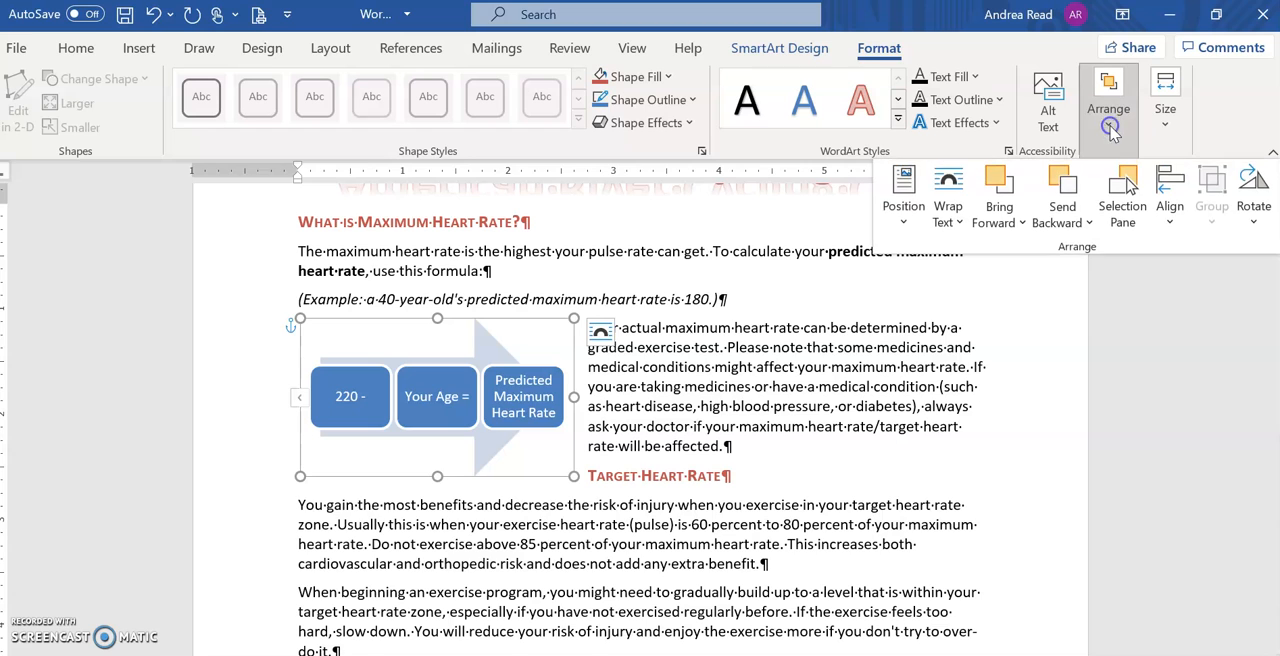
pyautogui.click(906, 224)
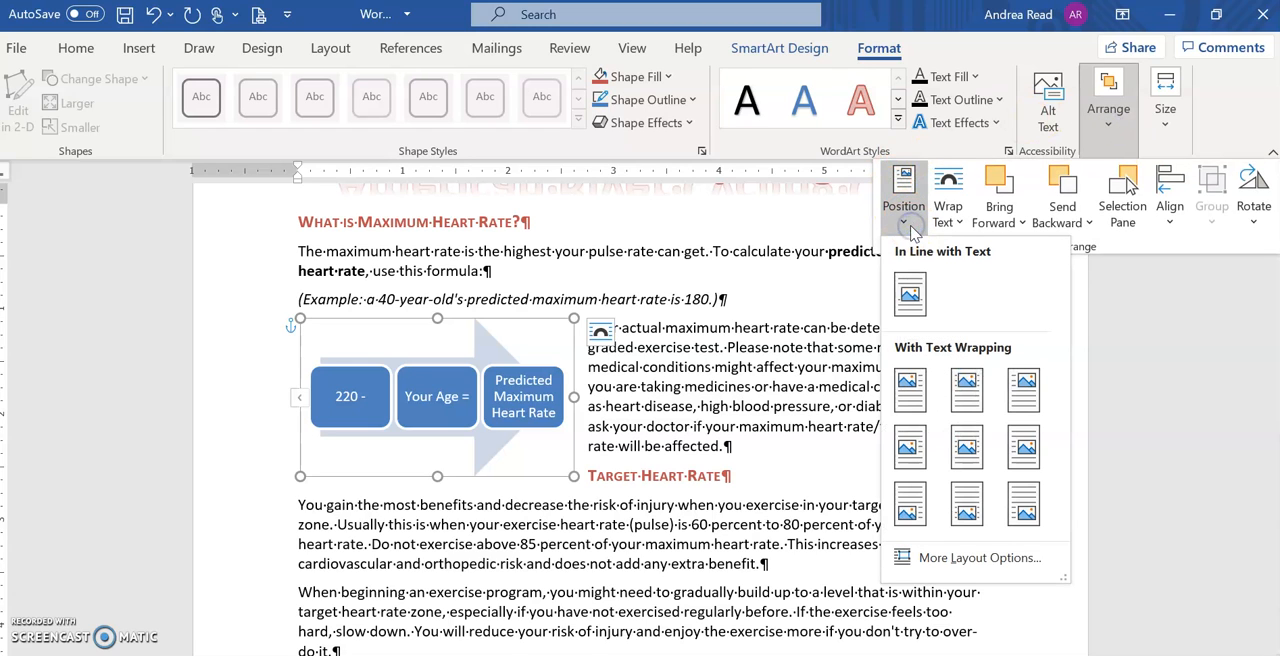
pyautogui.click(950, 558)
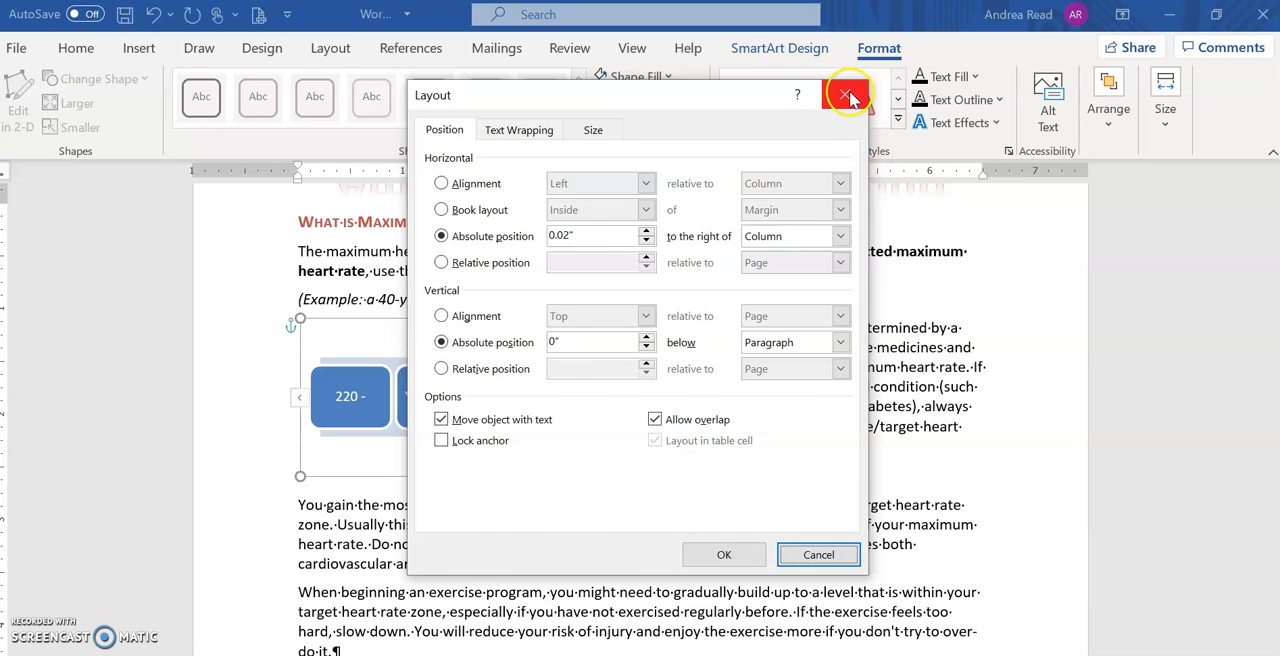
pyautogui.click(848, 95)
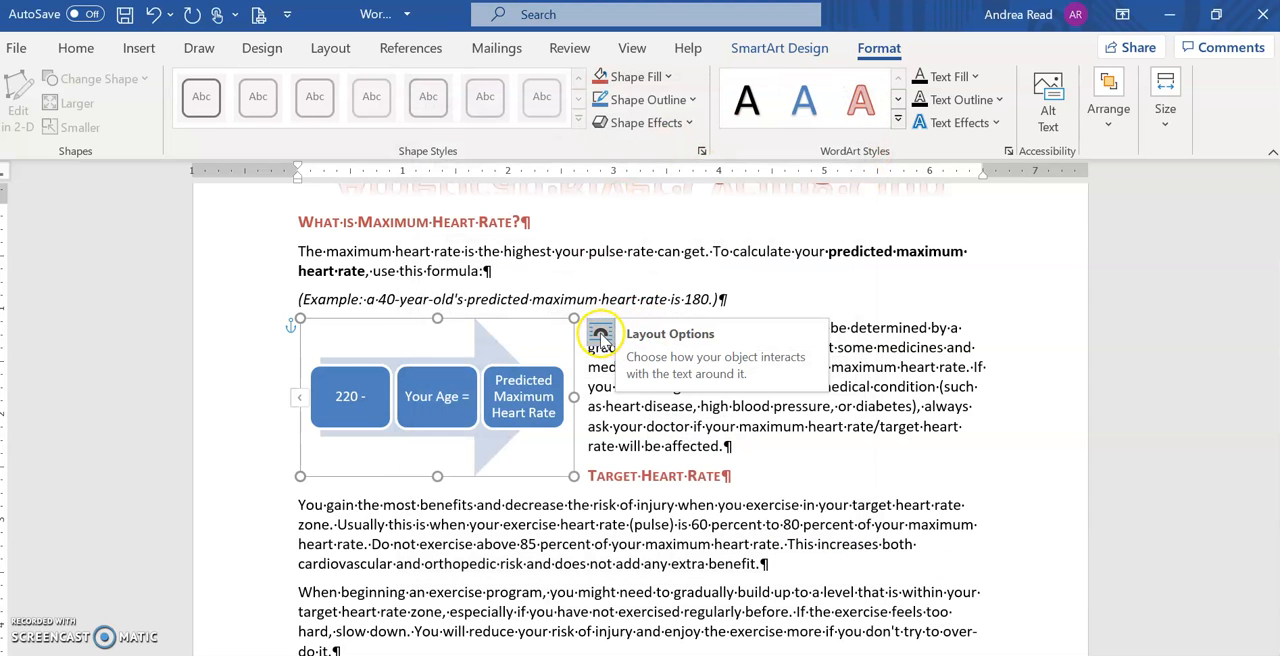
# Step: Set the SmartArt graphic's absolute position to 4.5" to the right of Margin and 0.4" below Margin
pyautogui.click(601, 335)
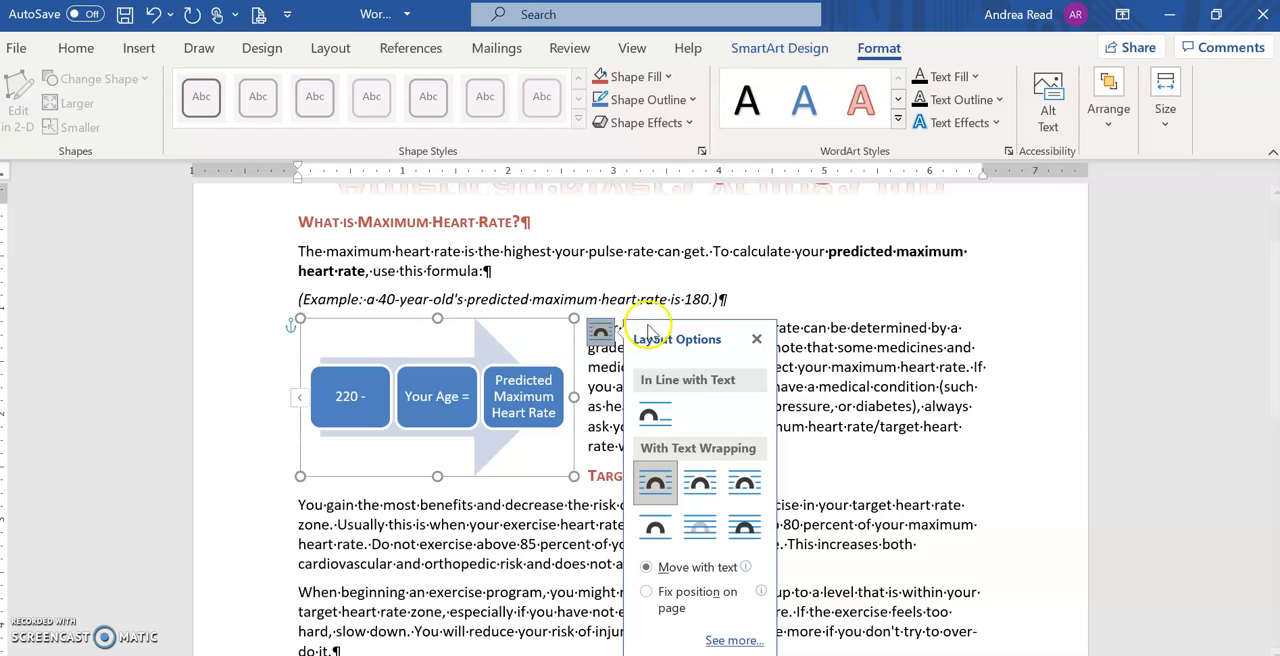
pyautogui.click(733, 641)
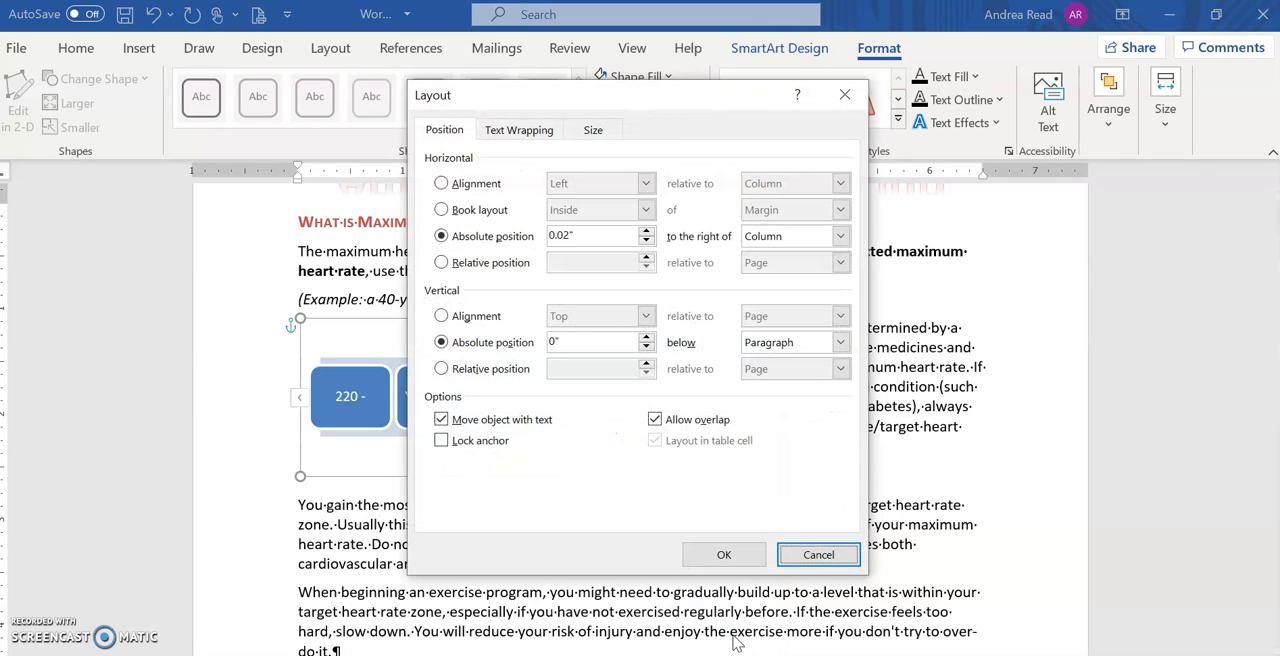
pyautogui.moveTo(589, 100); pyautogui.dragTo(866, 148)
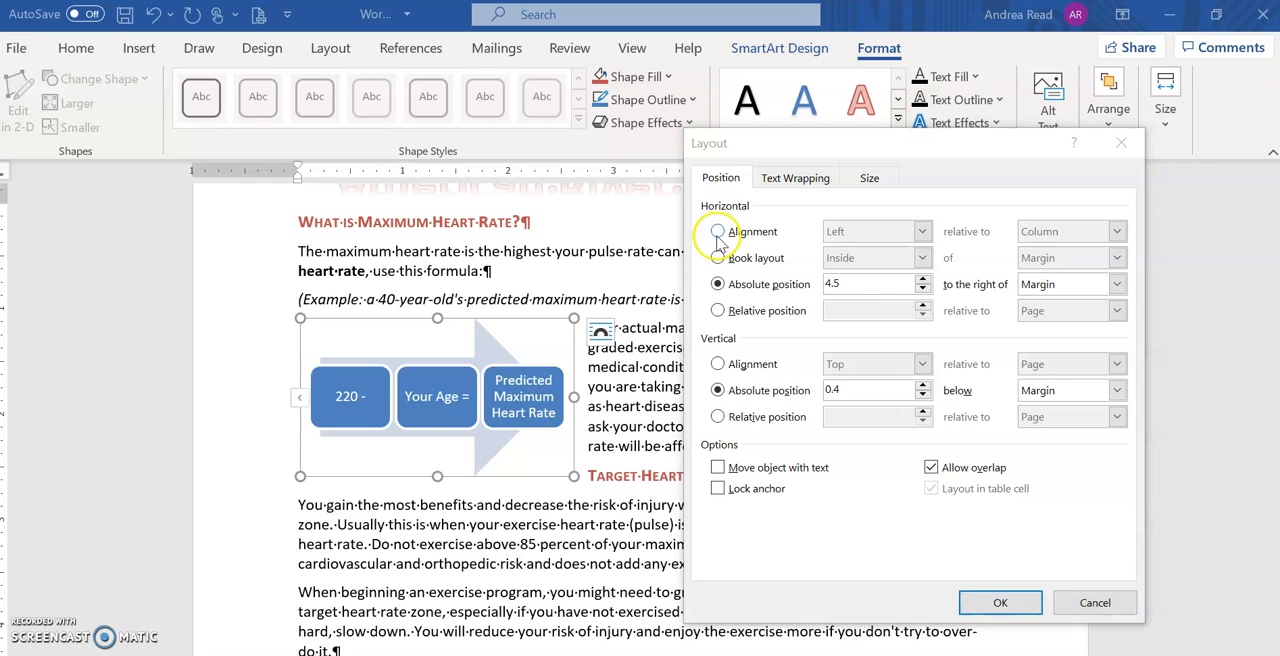
pyautogui.click(1030, 284)
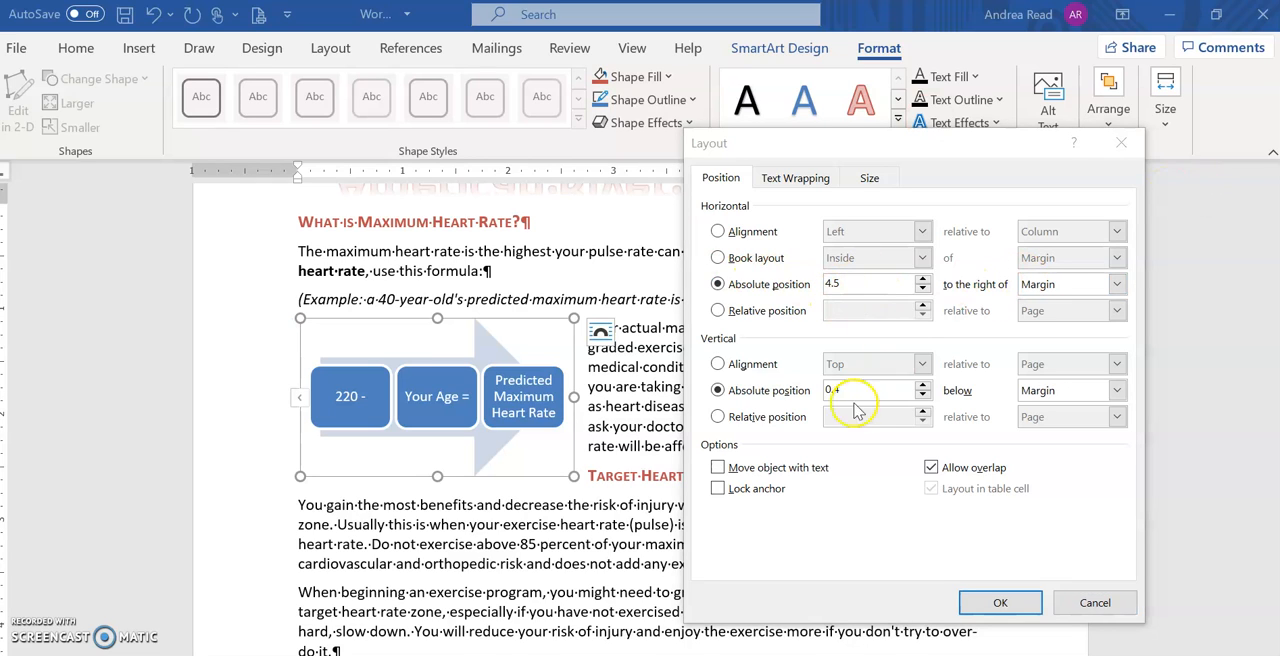
pyautogui.click(1000, 602)
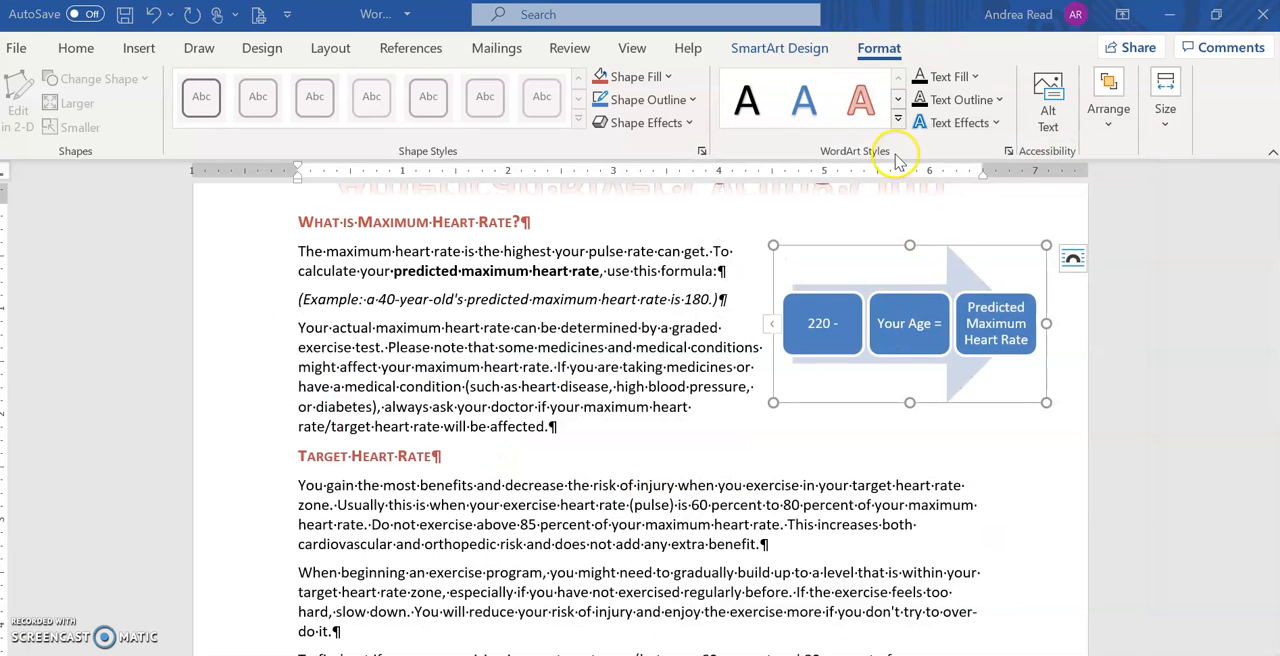
# Step: Apply the Intense Effect SmartArt style to the graphic
pyautogui.click(785, 52)
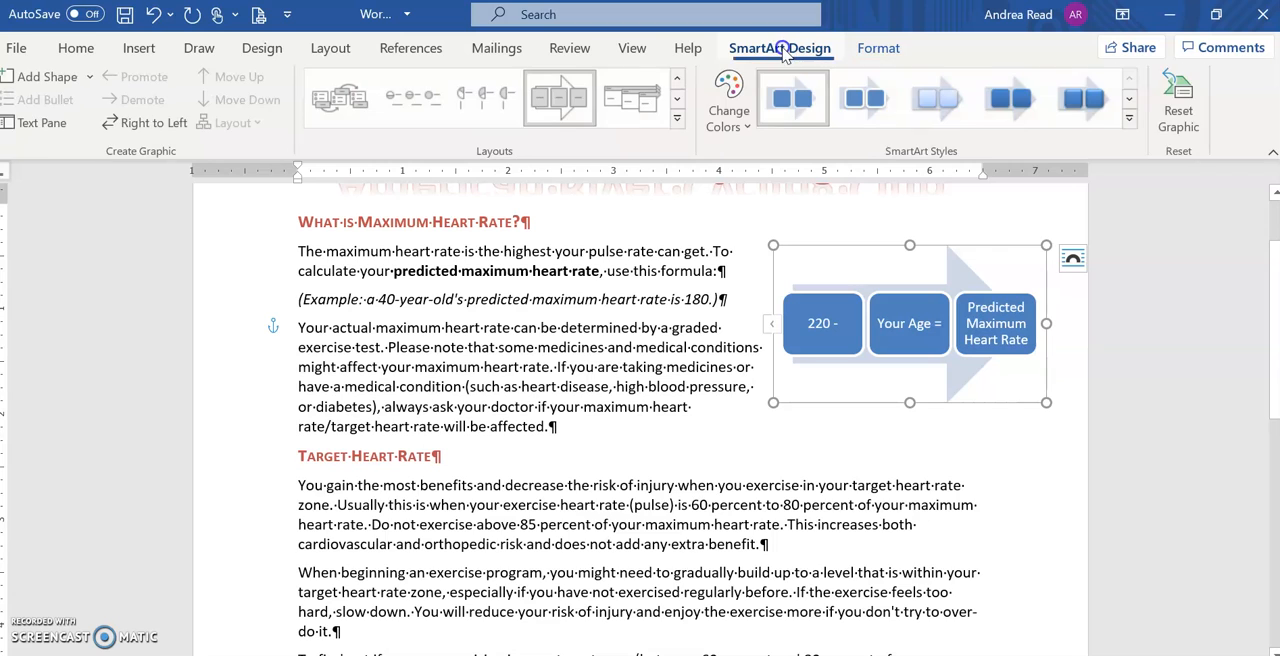
pyautogui.click(1131, 120)
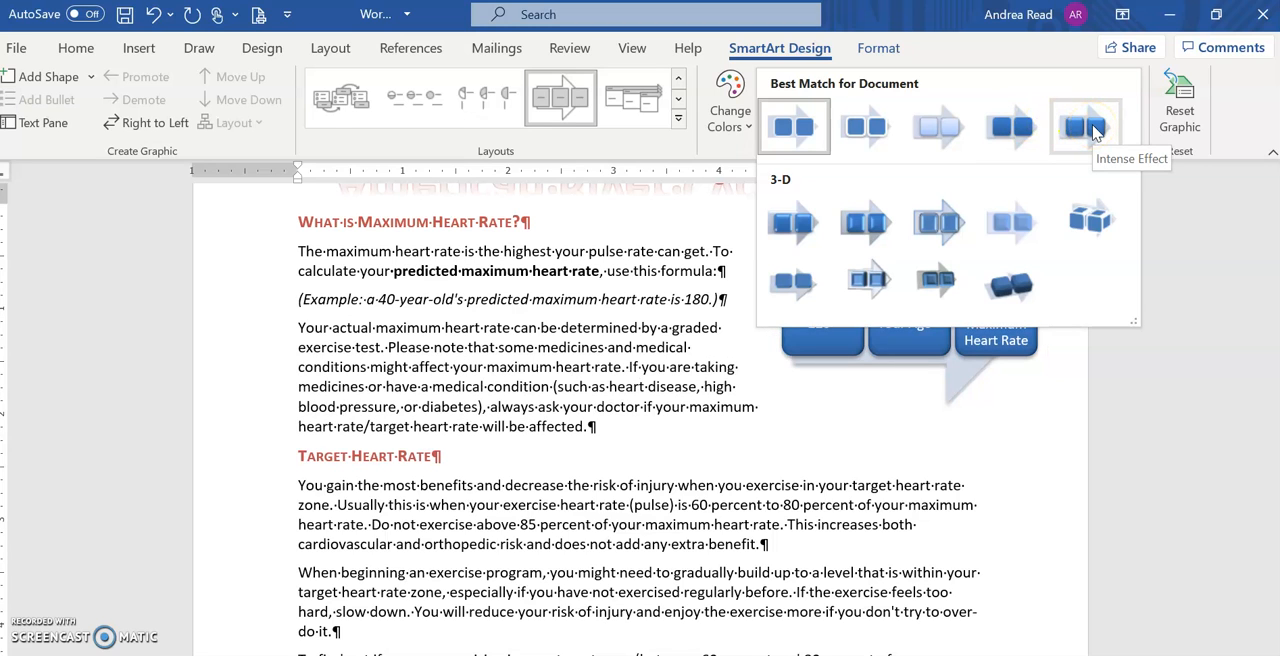
pyautogui.click(1093, 128)
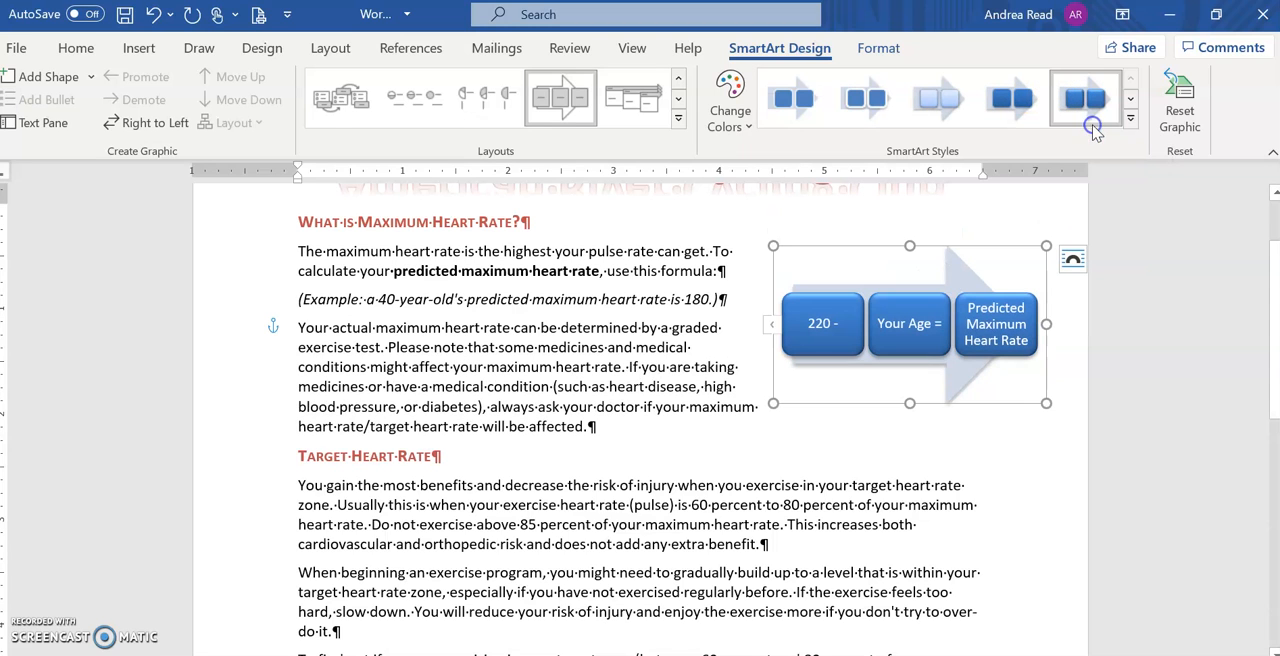
# Step: Bold the "220 -" text in the first SmartArt box and the word "Your" in the second box
pyautogui.keyDown('ctrl'); pyautogui.scroll(10, 777, 380); pyautogui.keyUp('ctrl')
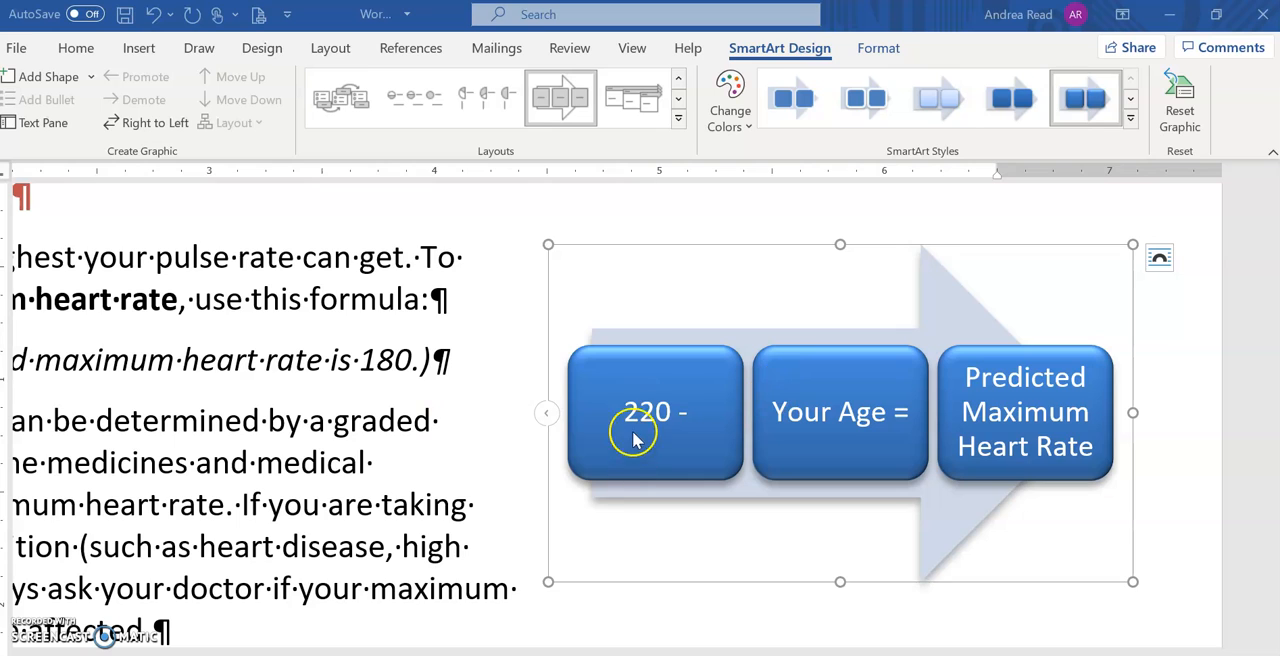
pyautogui.click(697, 413)
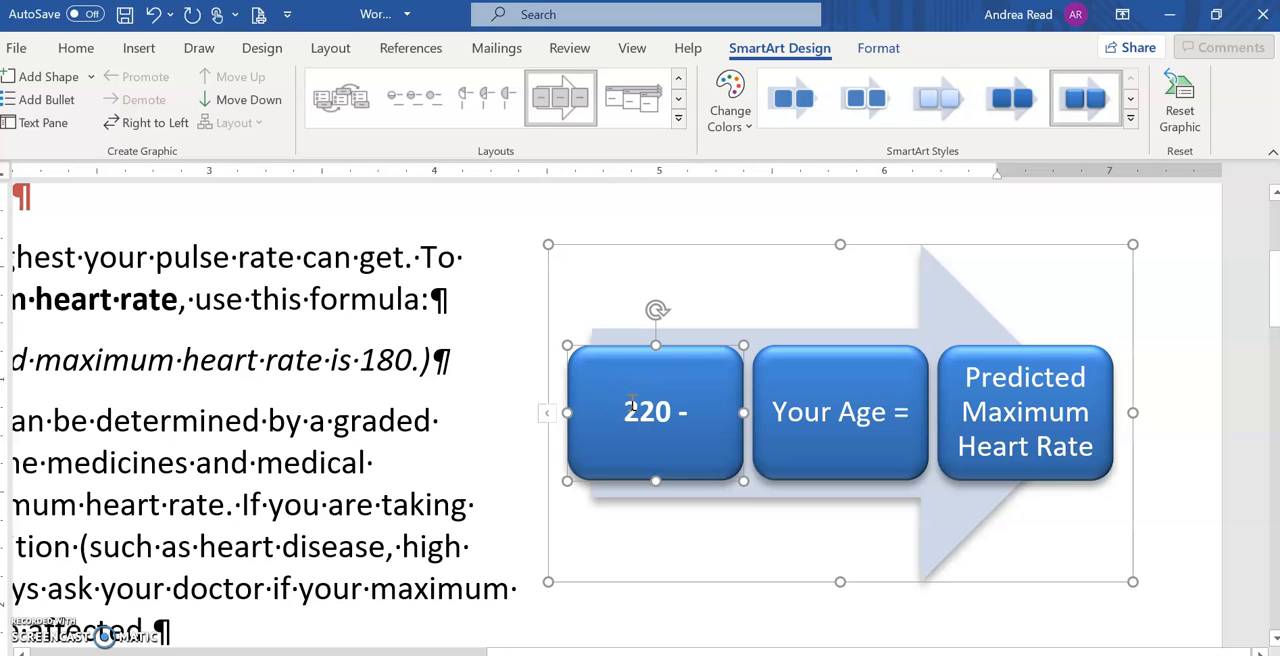
pyautogui.click(76, 48)
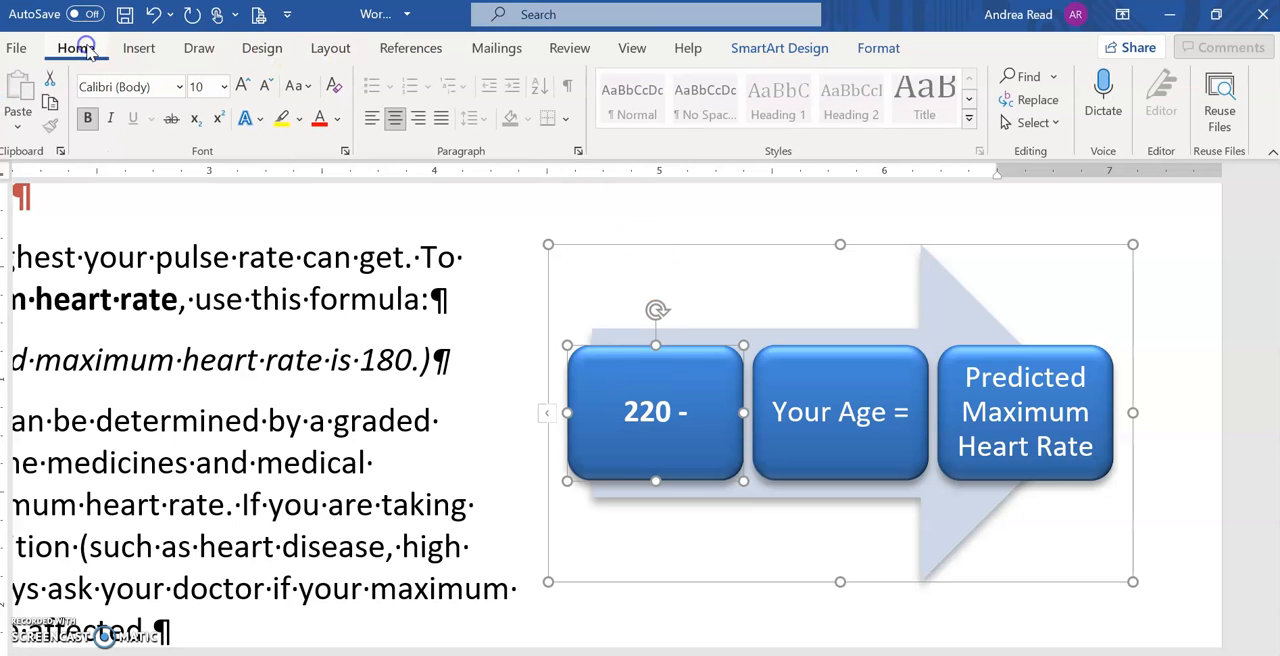
pyautogui.click(772, 413)
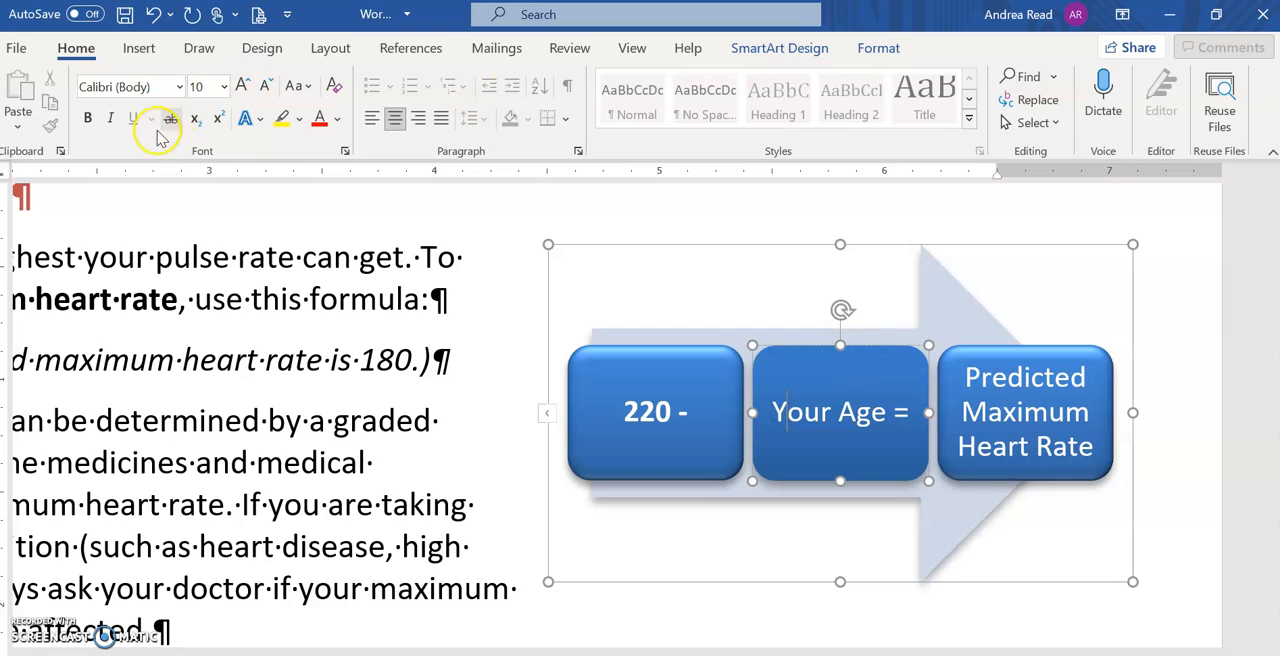
pyautogui.click(87, 120)
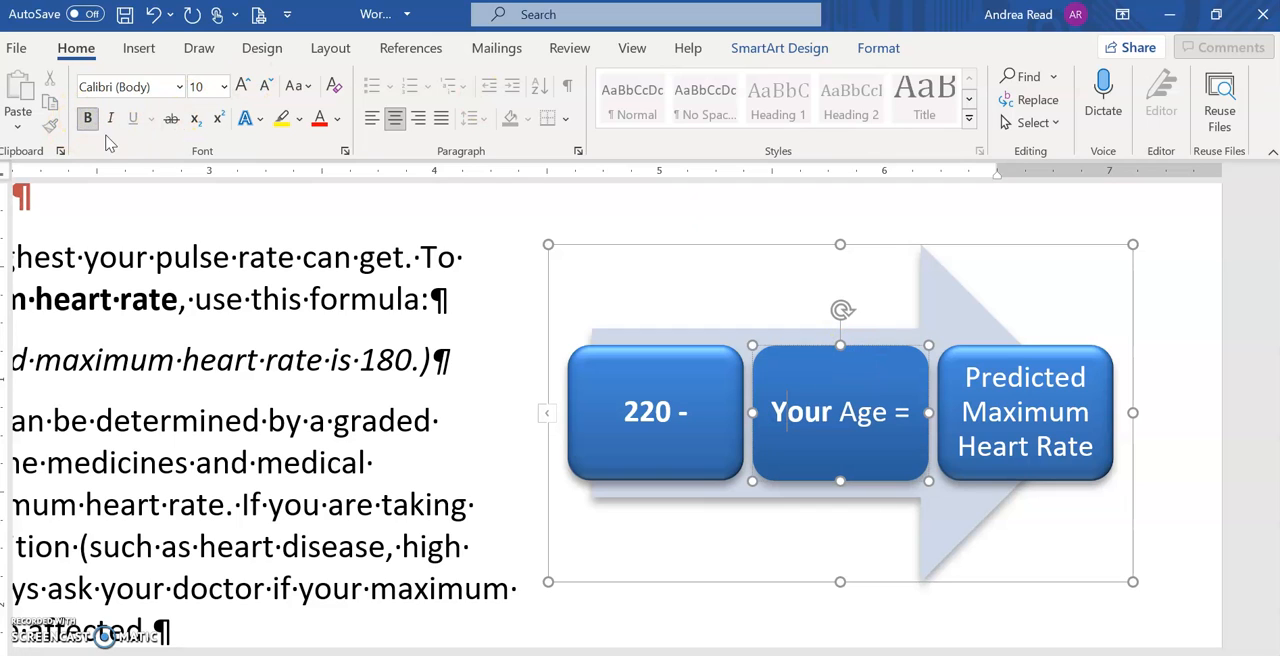
# Step: Bold the "Predicted Maximum Heart Rate" text in the last SmartArt box and try to bold "Age =" in the middle box
pyautogui.click(1080, 405)
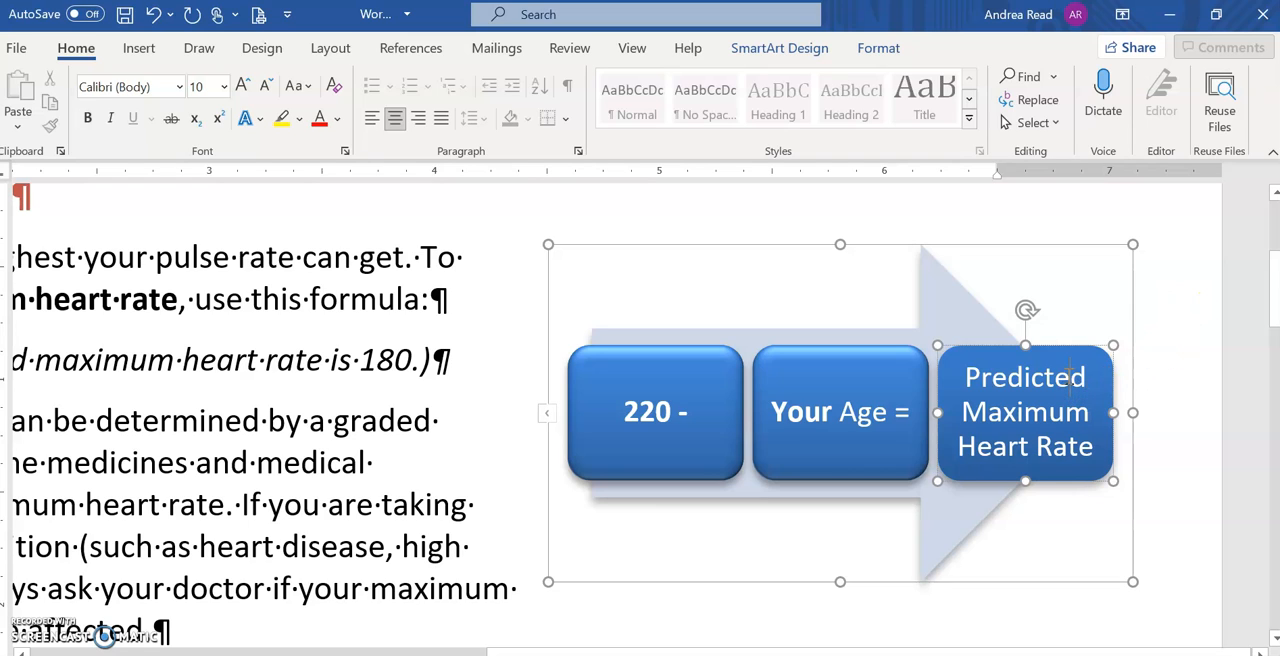
pyautogui.click(905, 411)
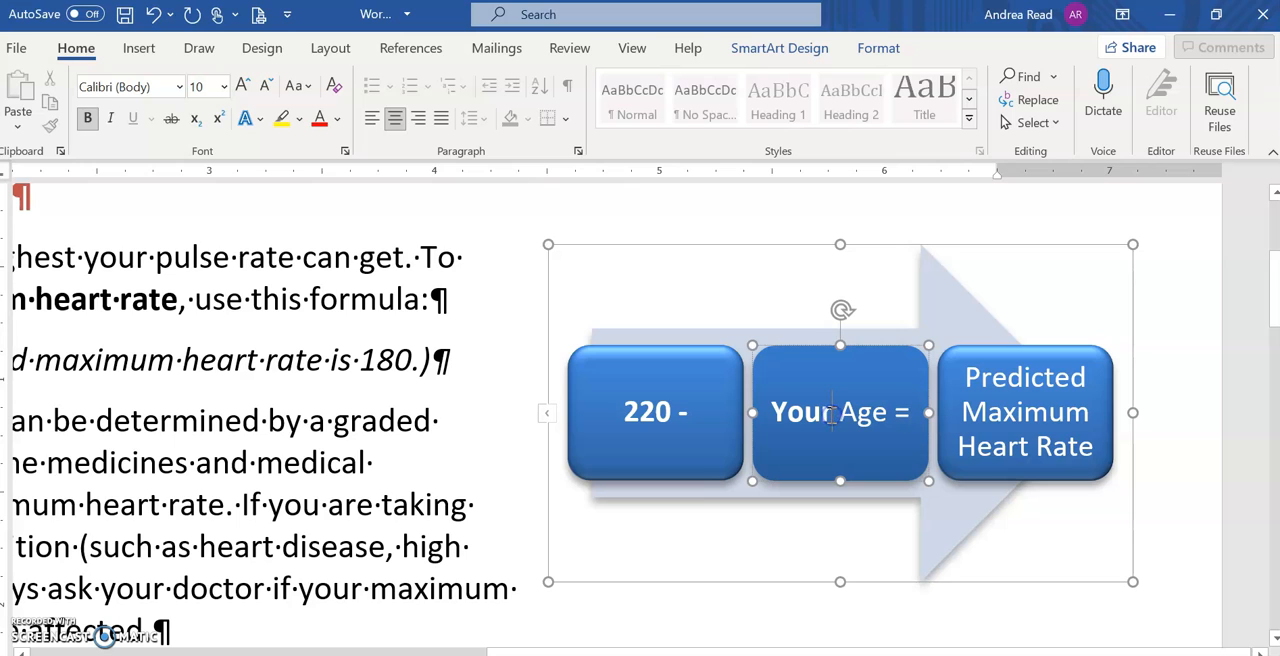
pyautogui.click(1082, 362)
pyautogui.click(1010, 395)
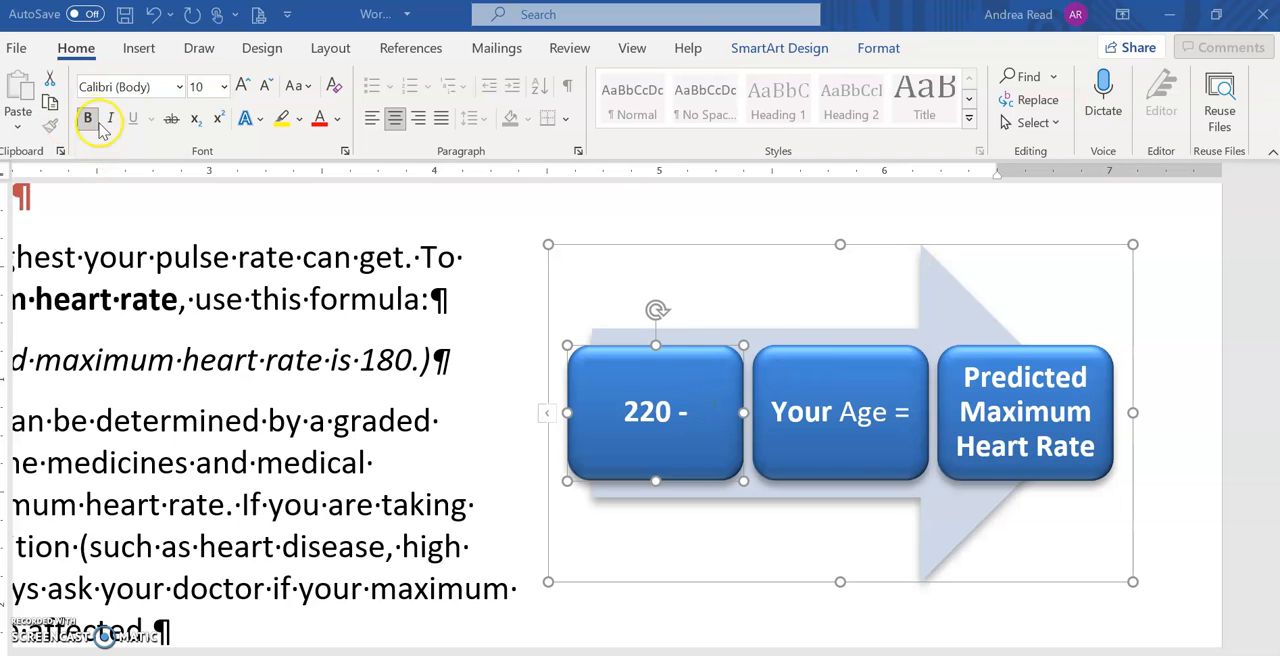
pyautogui.click(840, 410)
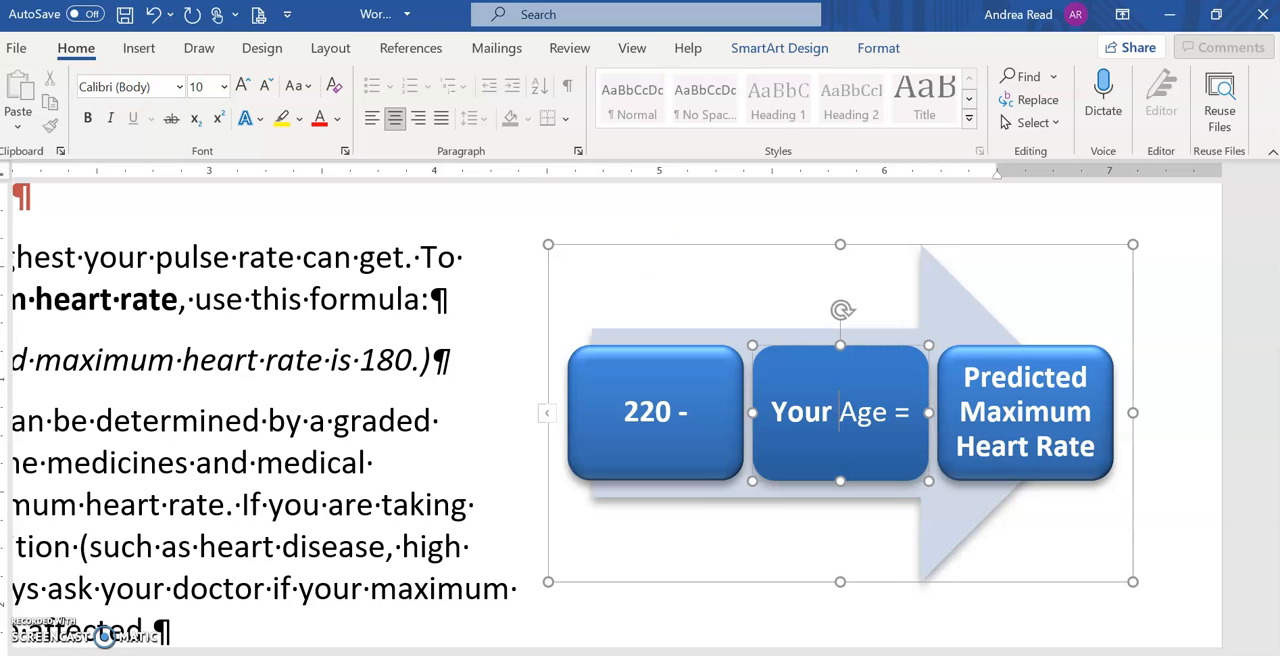
pyautogui.click(88, 120)
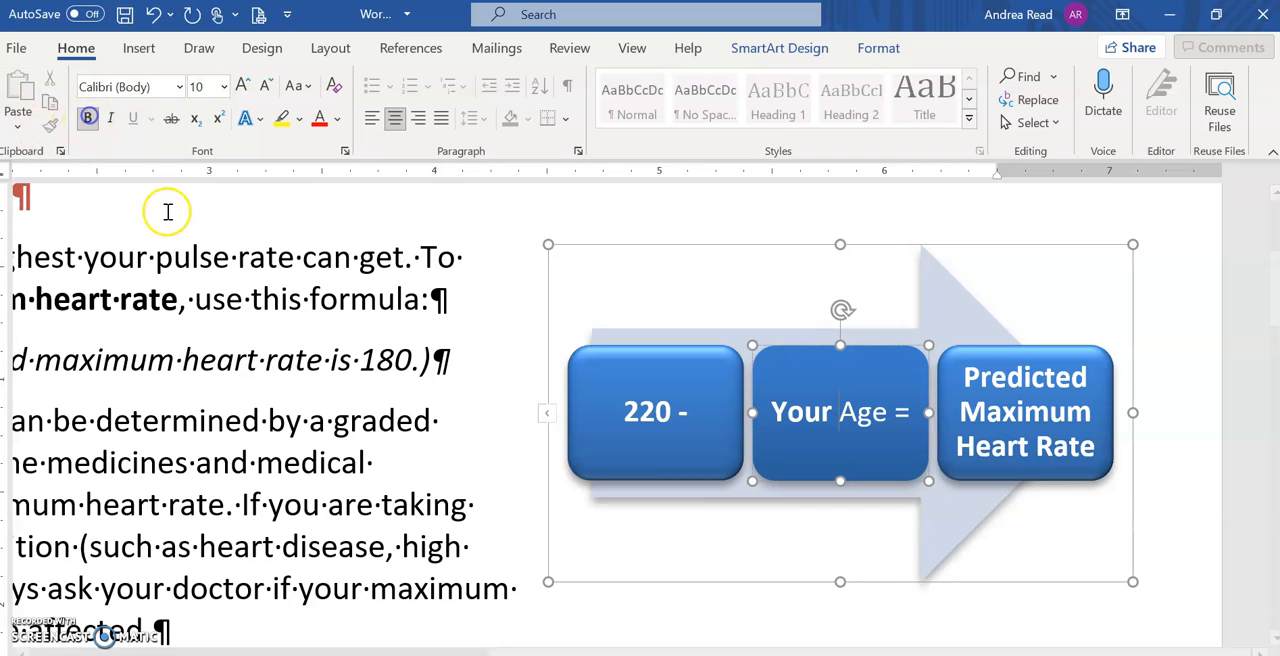
# Step: Check off instruction j in the browser's SIMnet project and fill the last SmartArt box in Word with Red, Accent 2
pyautogui.click(1002, 402)
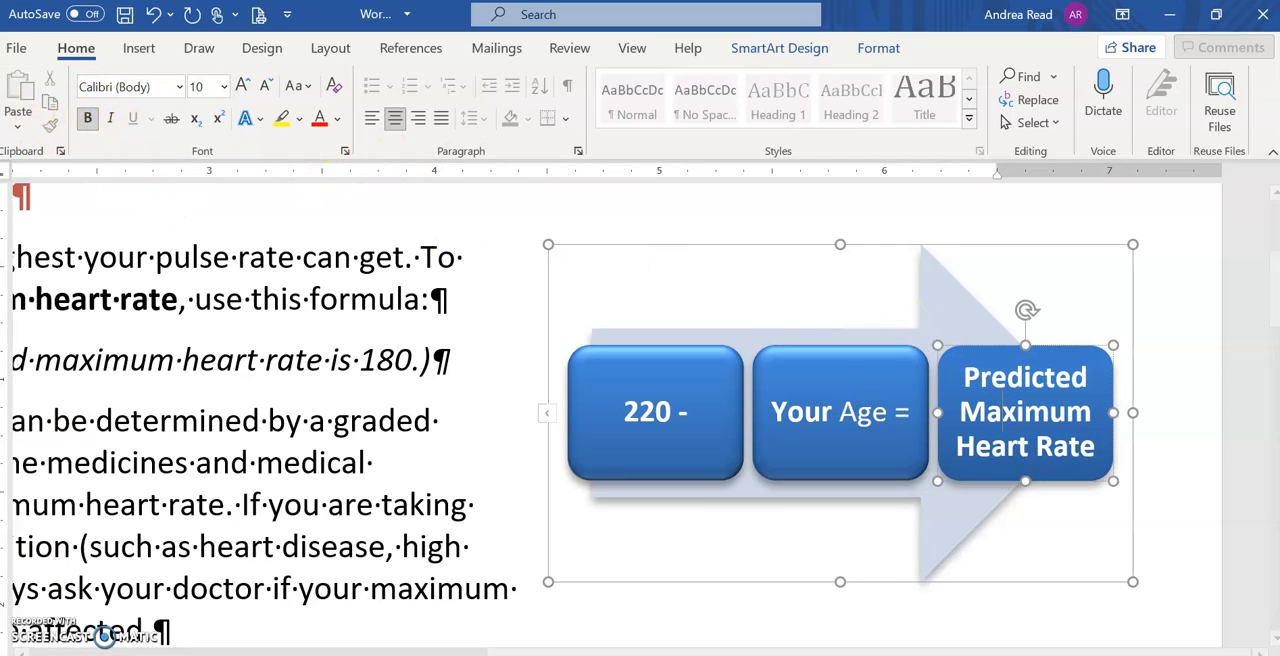
pyautogui.hotkey('alt', 'Tab')
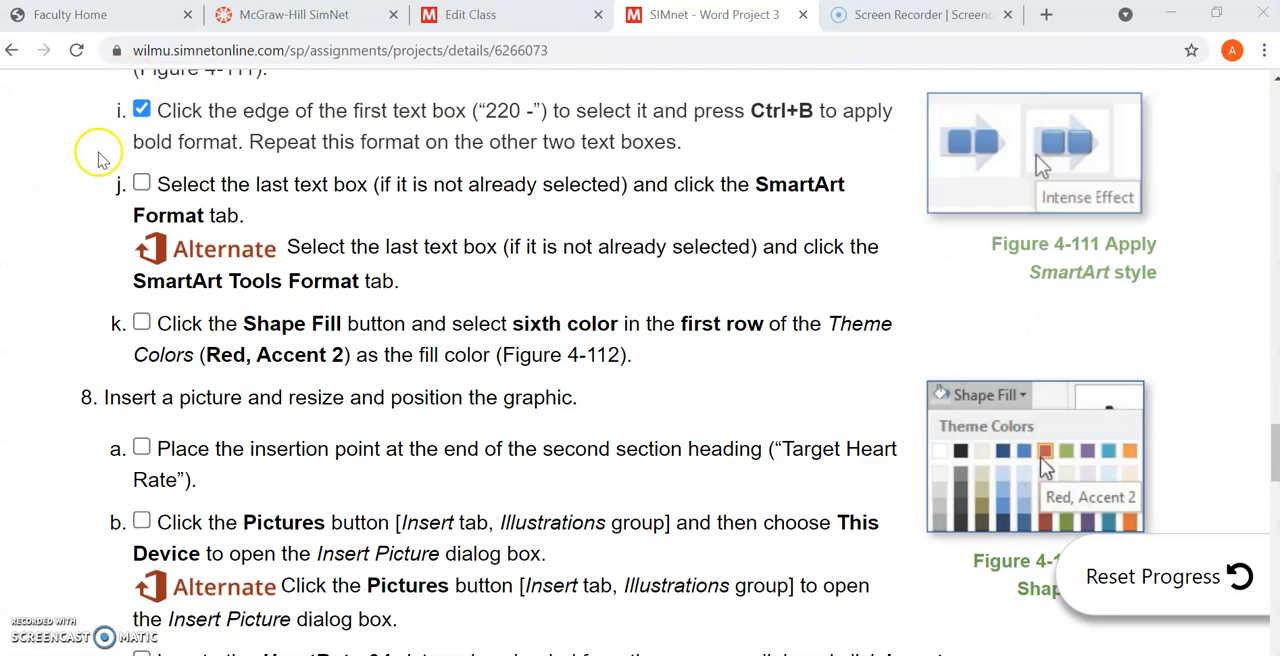
pyautogui.click(141, 184)
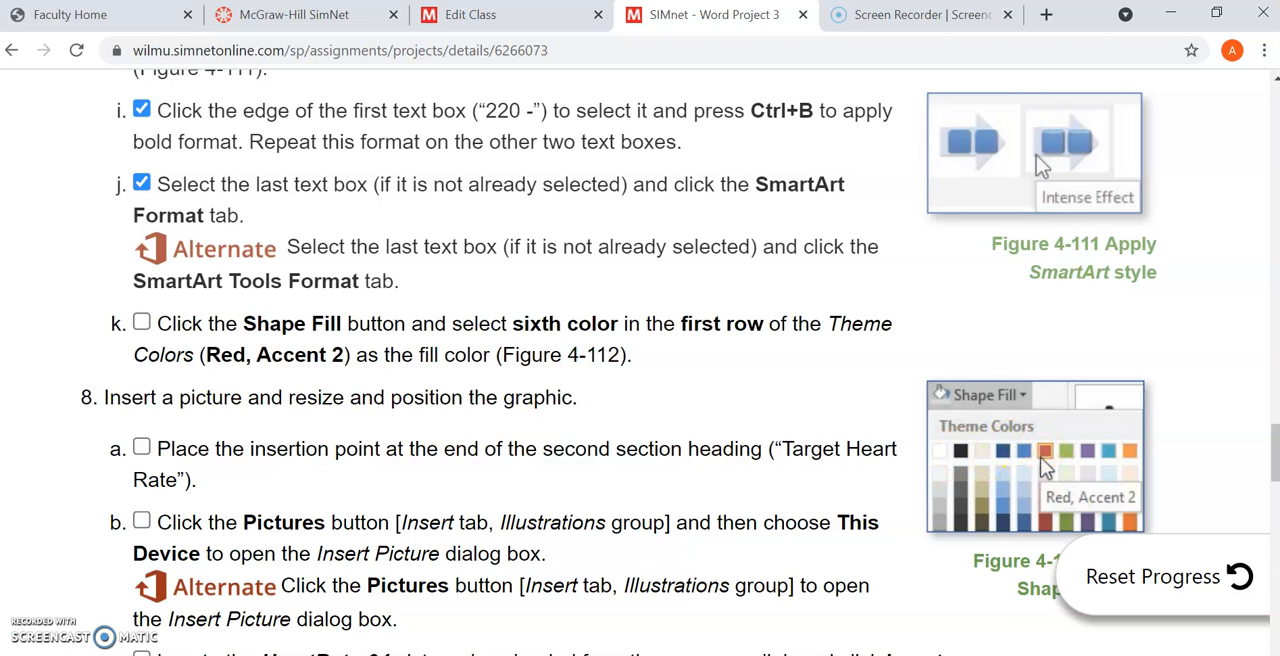
pyautogui.hotkey('alt', 'Tab')
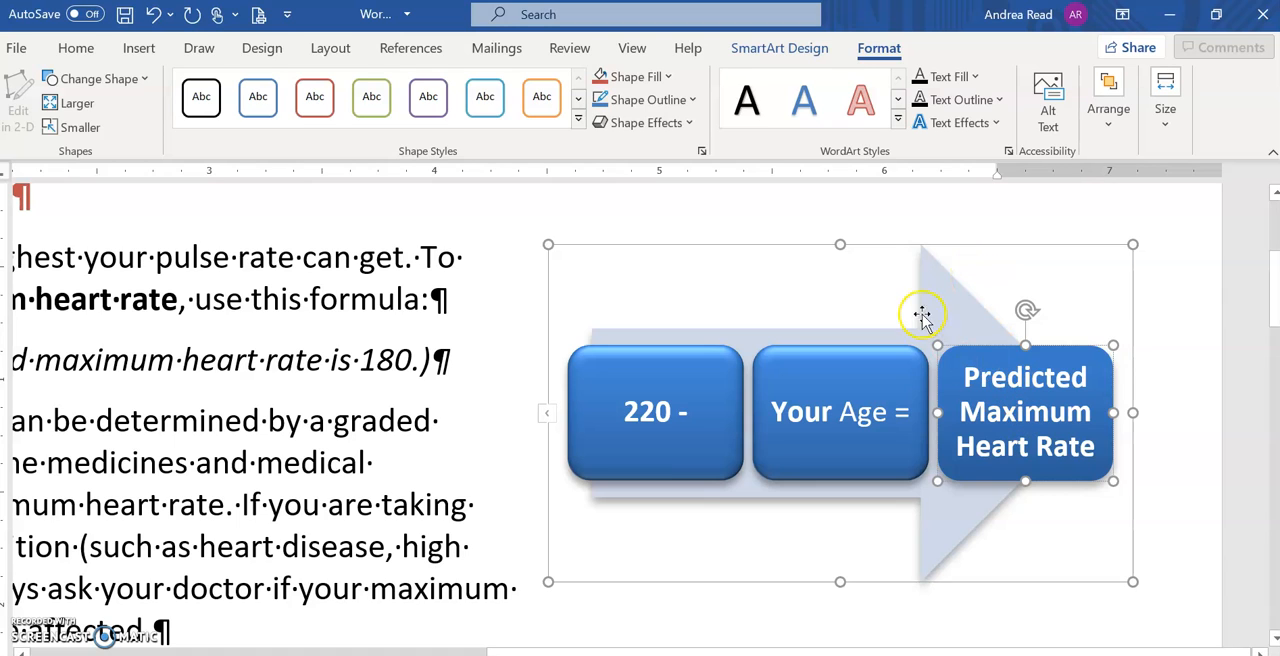
pyautogui.click(889, 52)
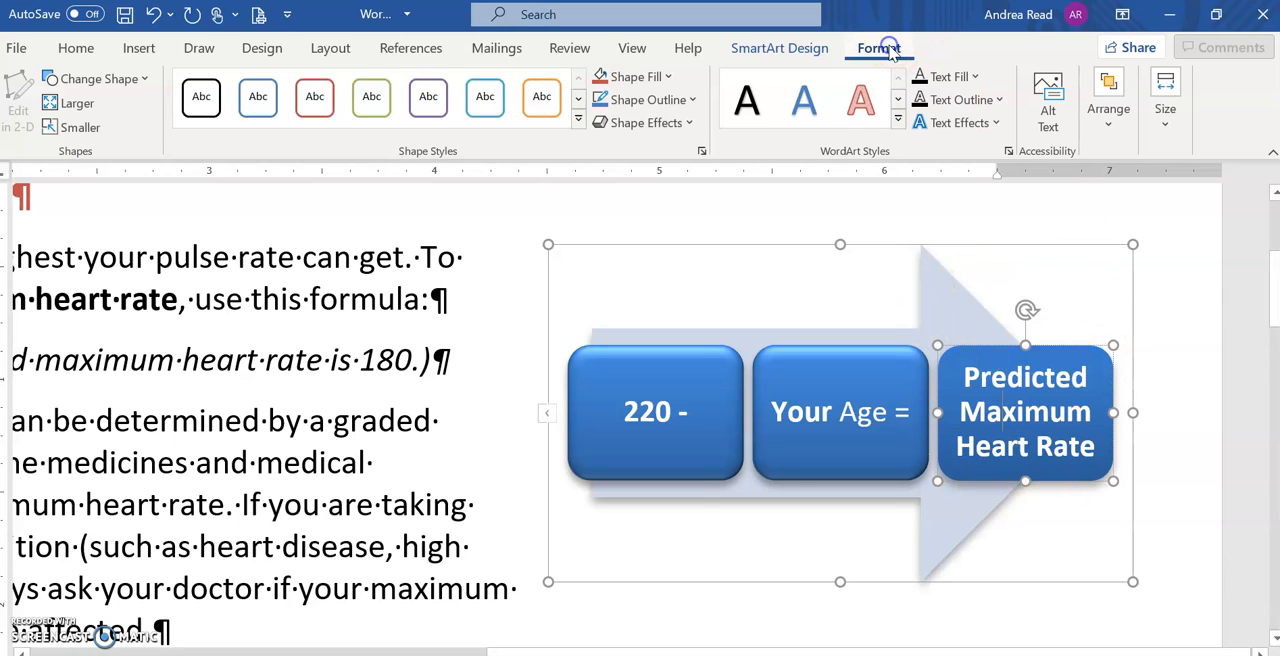
pyautogui.click(668, 77)
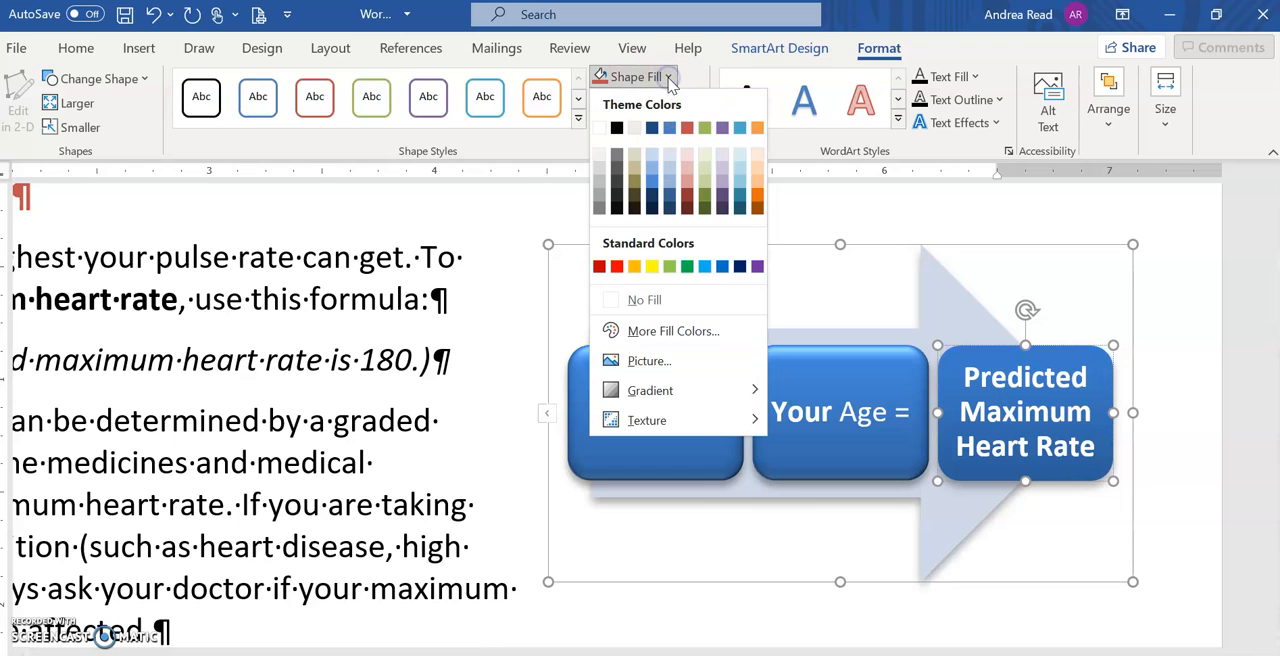
pyautogui.click(688, 128)
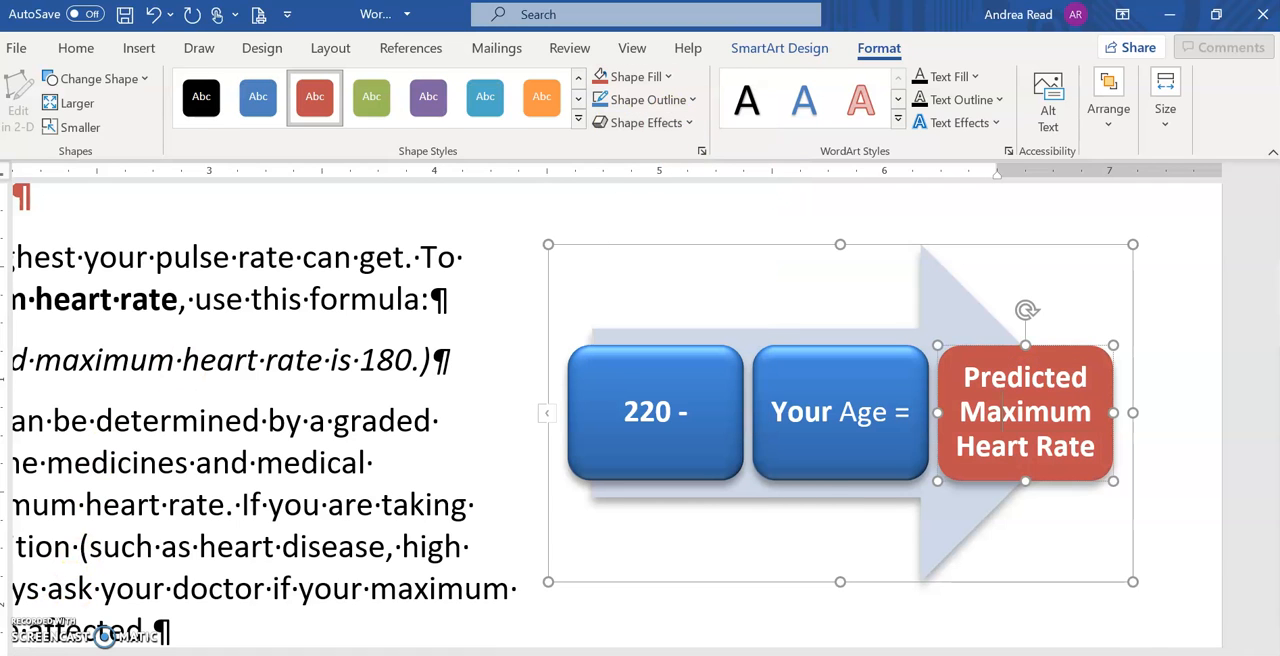
# Step: Switch to the browser and examine the sample of the finished American River Cycling Club document
pyautogui.hotkey('alt', 'Tab')
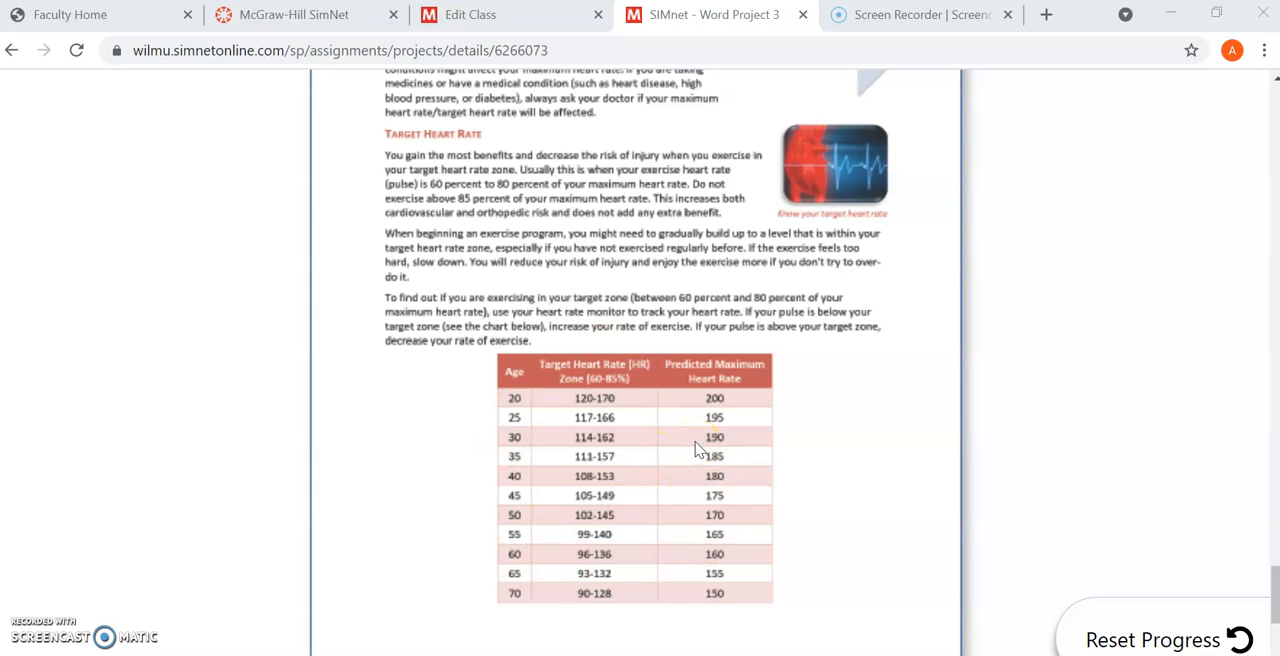
pyautogui.scroll(4, 697, 450)
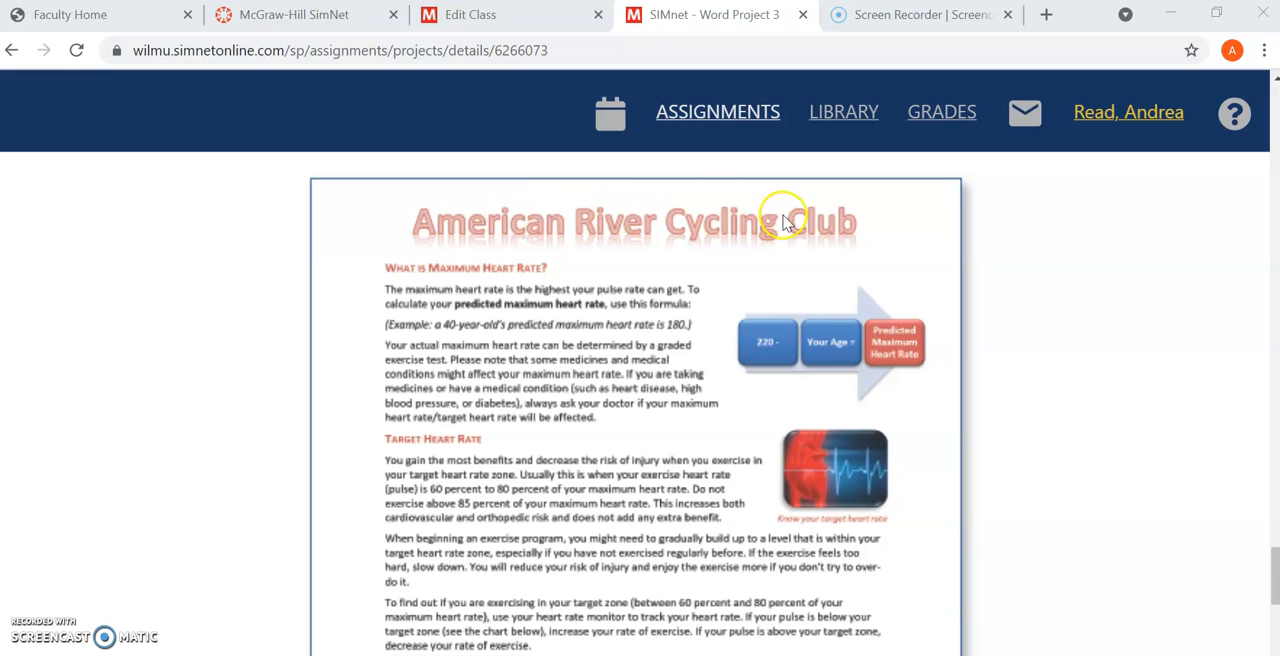
pyautogui.scroll(-2, 522, 368)
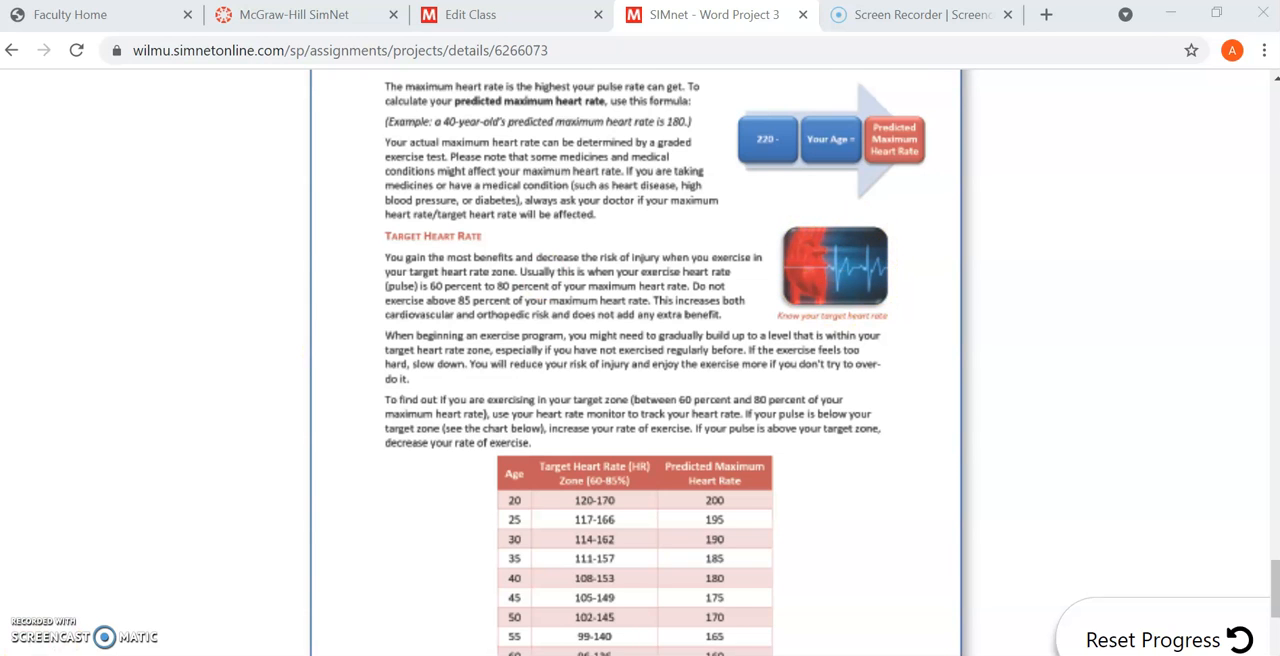
# Step: Return to Word, place the insertion point at the end of the "Target Heart Rate" heading and hide the formatting marks
pyautogui.hotkey('alt', 'Tab')
pyautogui.click(276, 405)
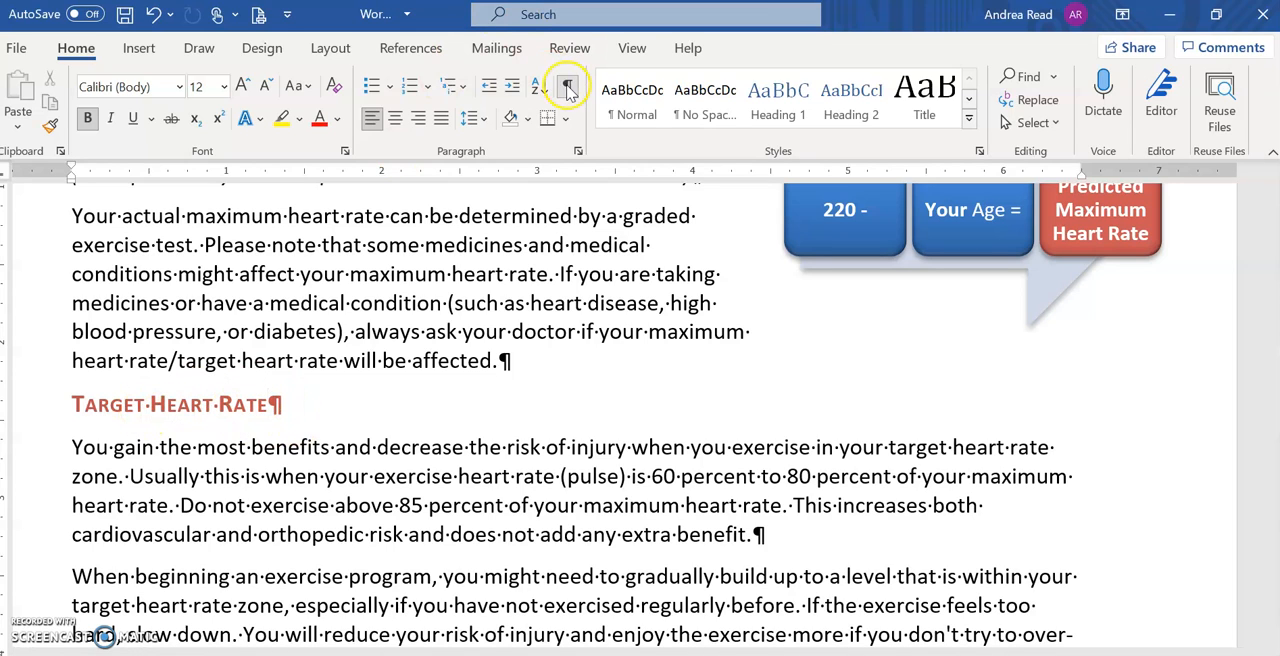
pyautogui.click(567, 88)
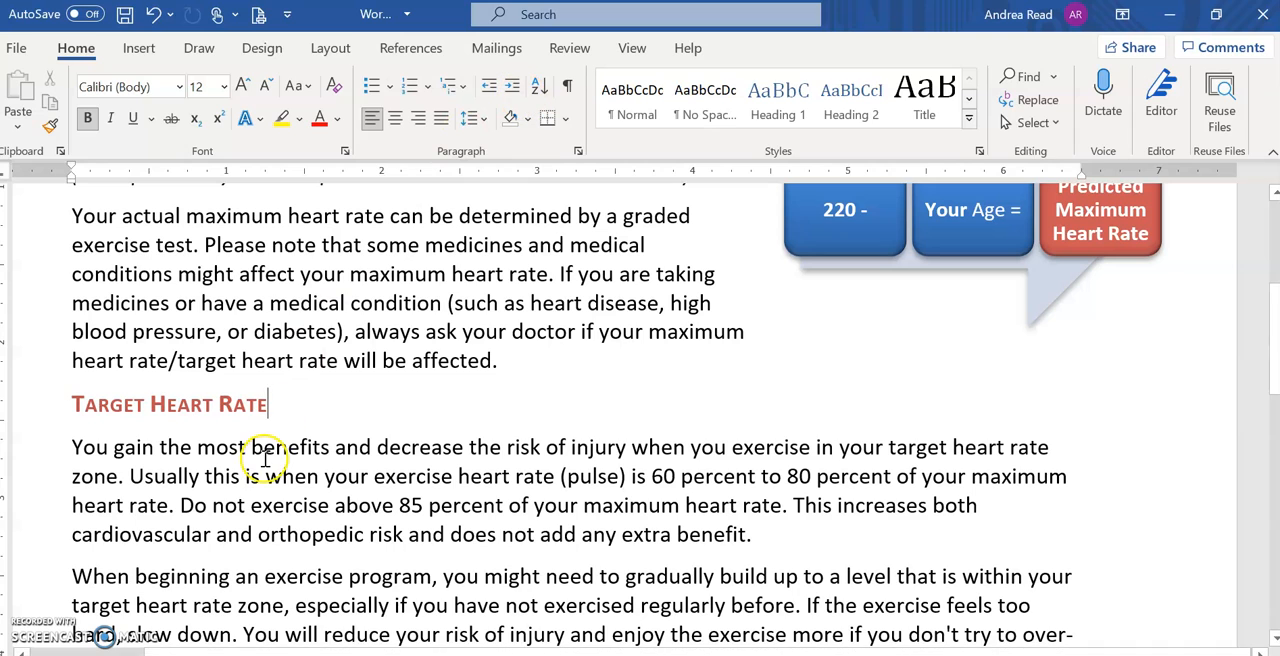
# Step: Insert the picture HeartRate-04 from this device's Downloads folder at the end of the "Target Heart Rate" heading
pyautogui.click(140, 48)
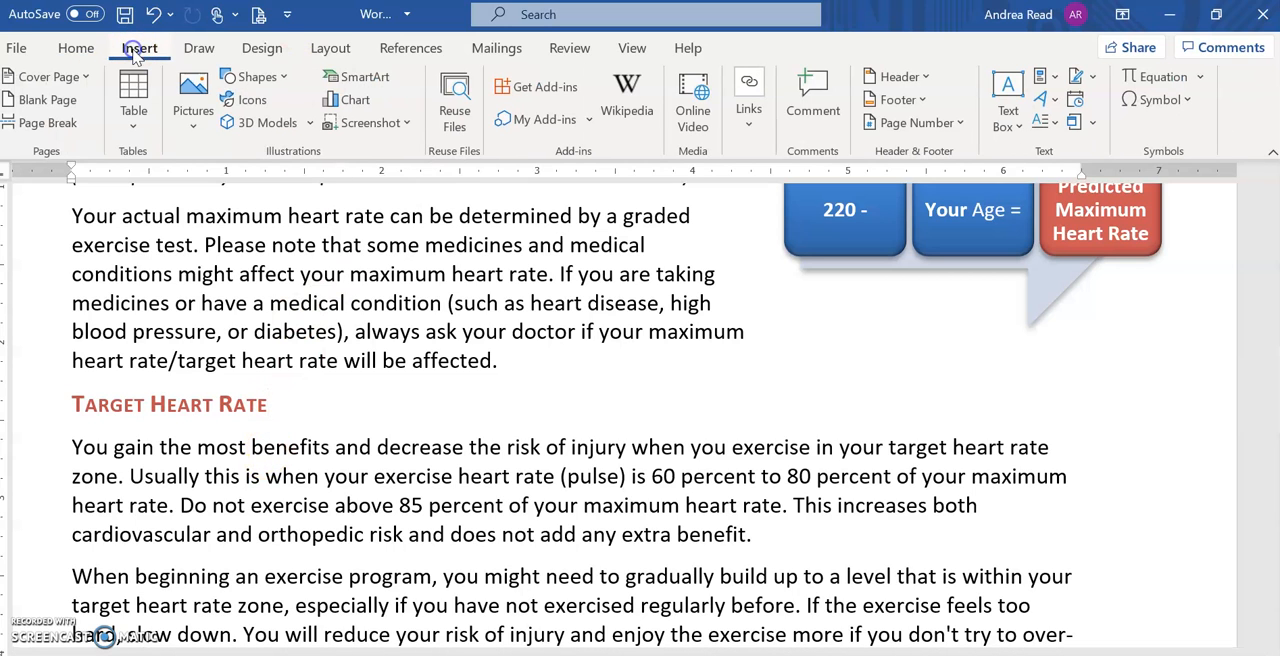
pyautogui.click(195, 118)
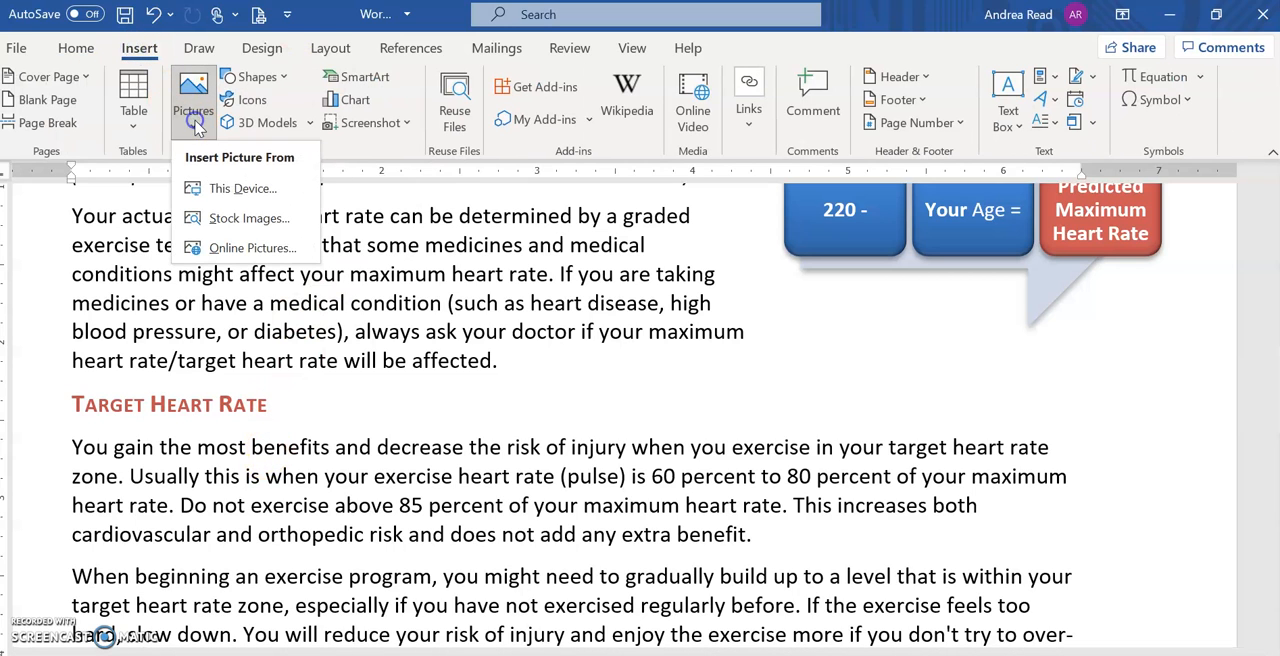
pyautogui.click(247, 191)
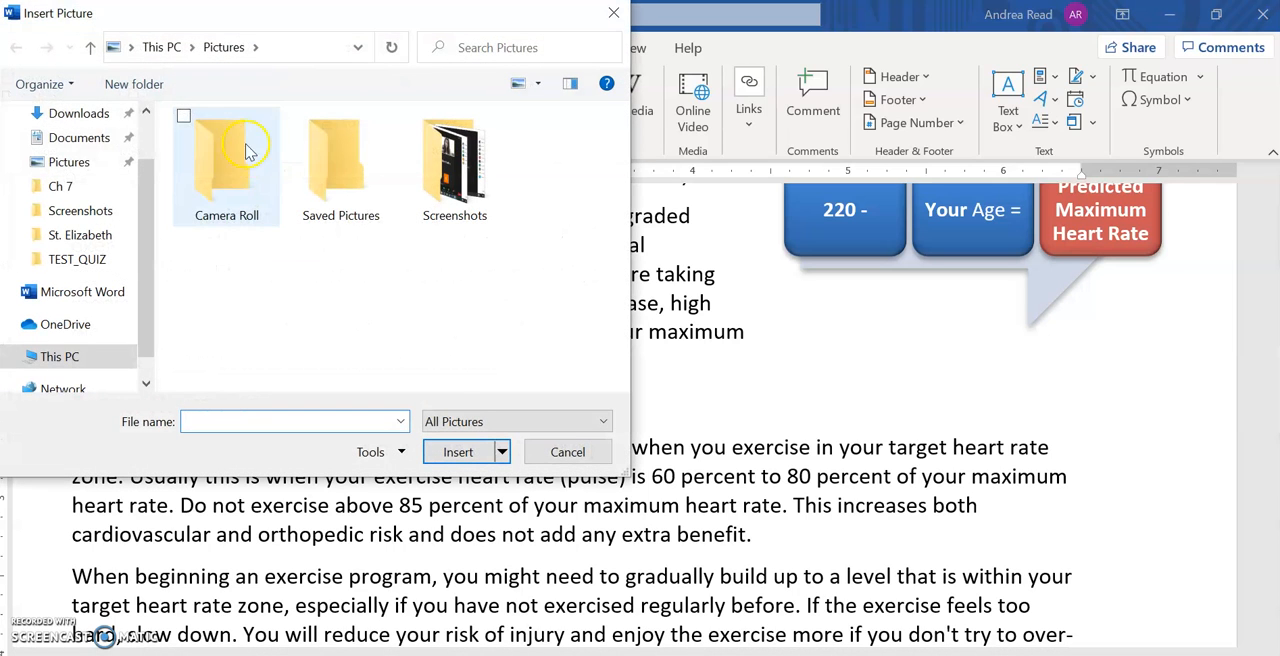
pyautogui.click(71, 120)
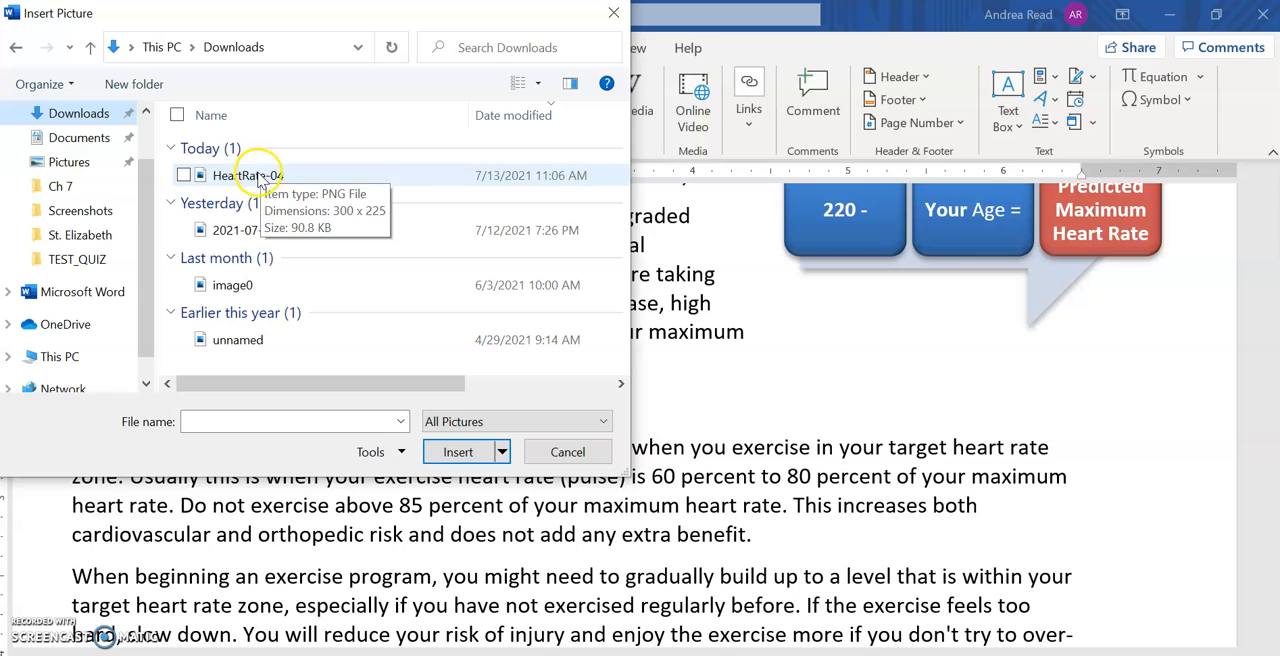
pyautogui.click(257, 176)
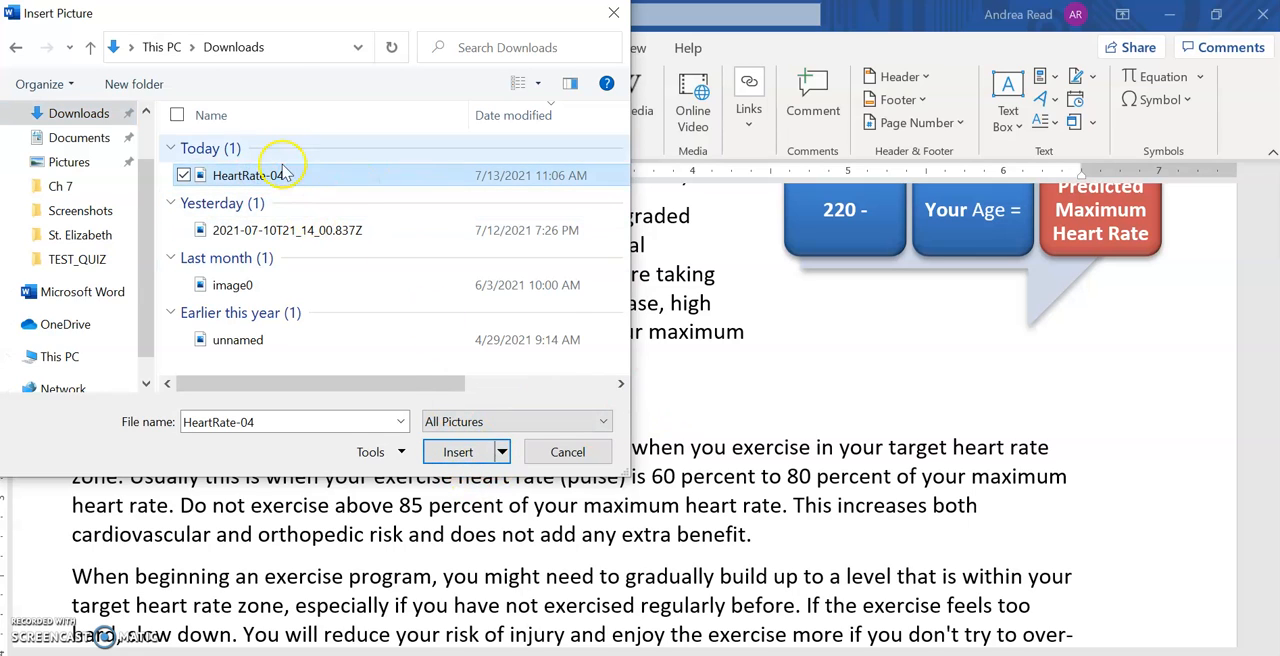
pyautogui.click(470, 458)
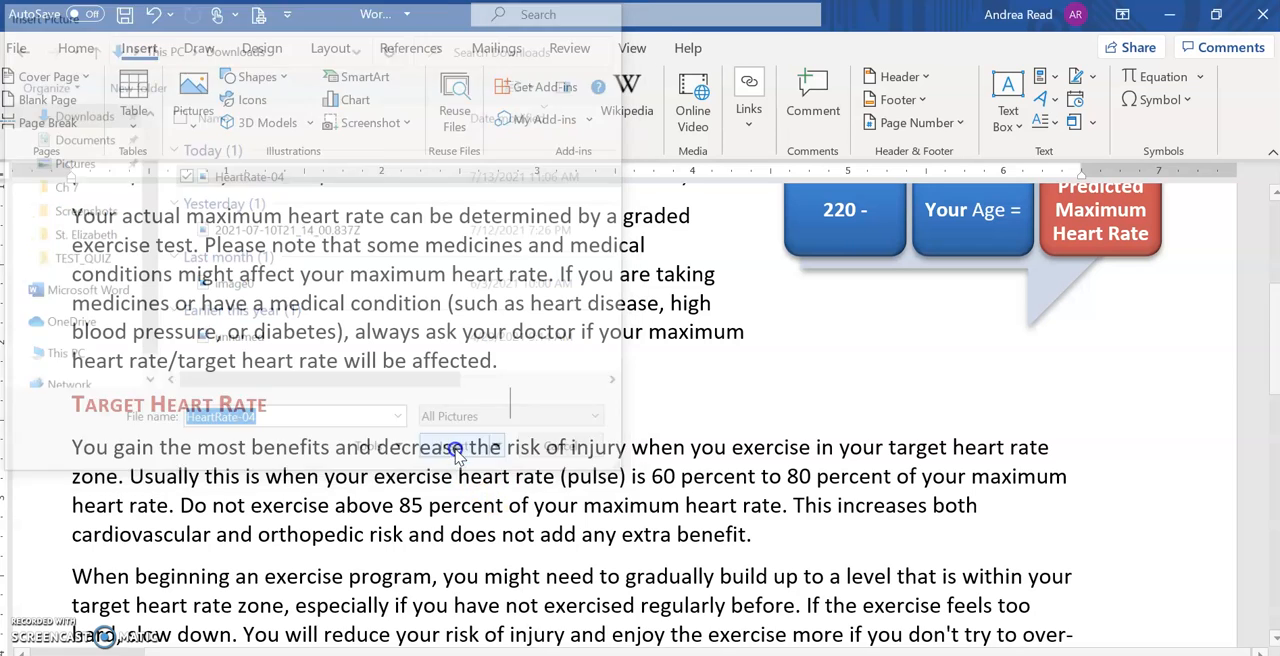